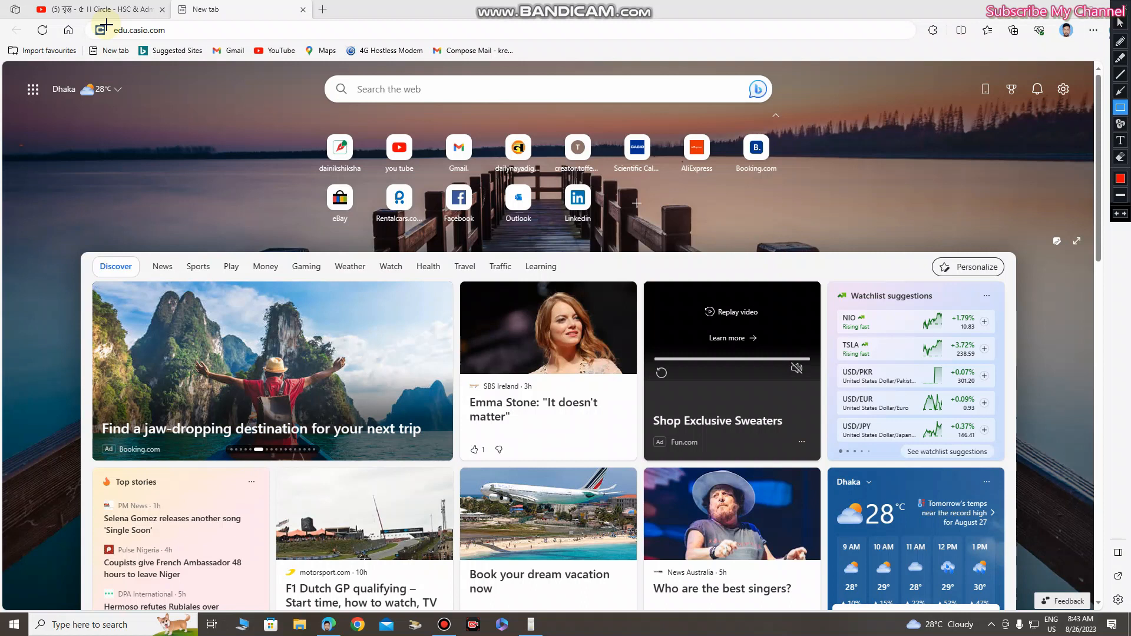
# - Load edu.casio.com and choose বাংলাদেশ under Asia & Oceania as the country / region
pyautogui.moveTo(111, 22); pyautogui.dragTo(177, 42)
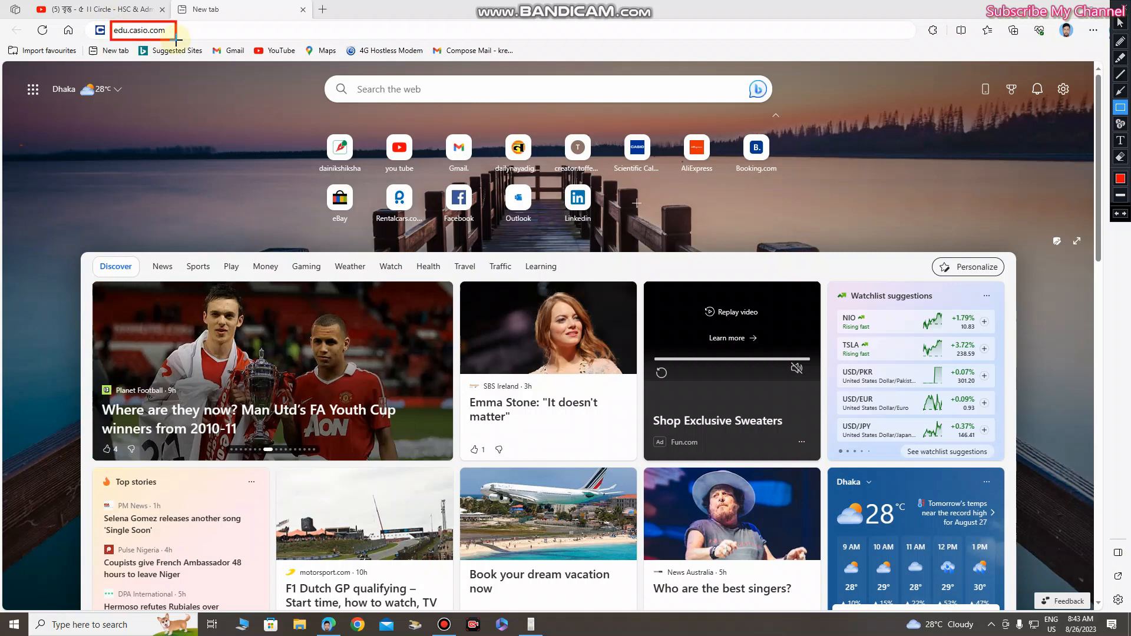
pyautogui.press('Escape')
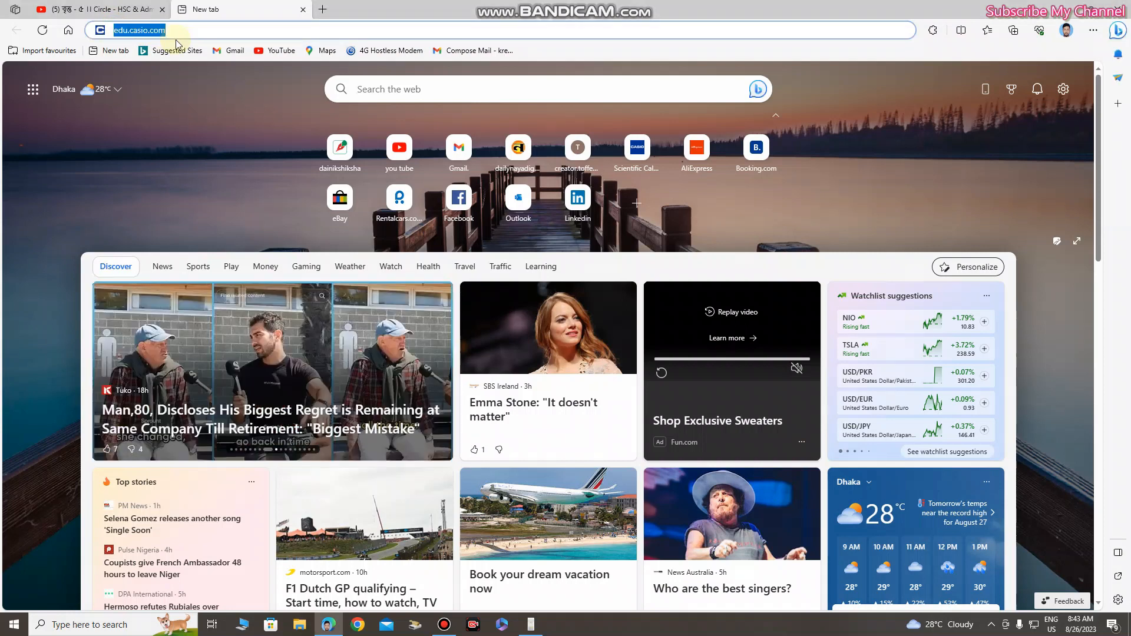
pyautogui.press('Return')
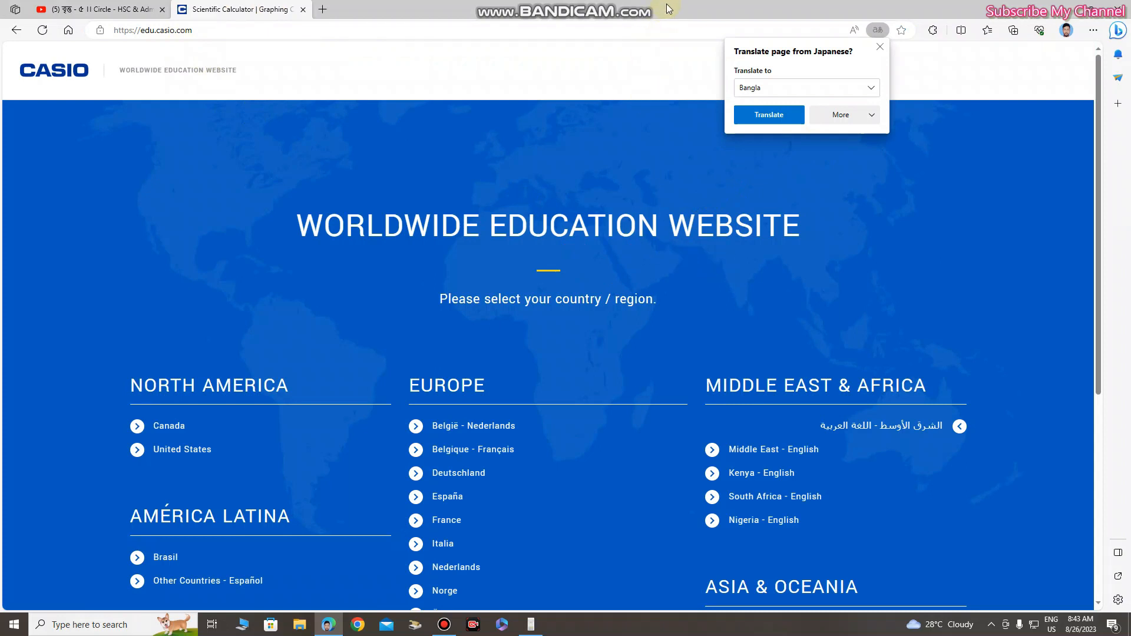
pyautogui.click(921, 243)
pyautogui.scroll(-5, 950, 260)
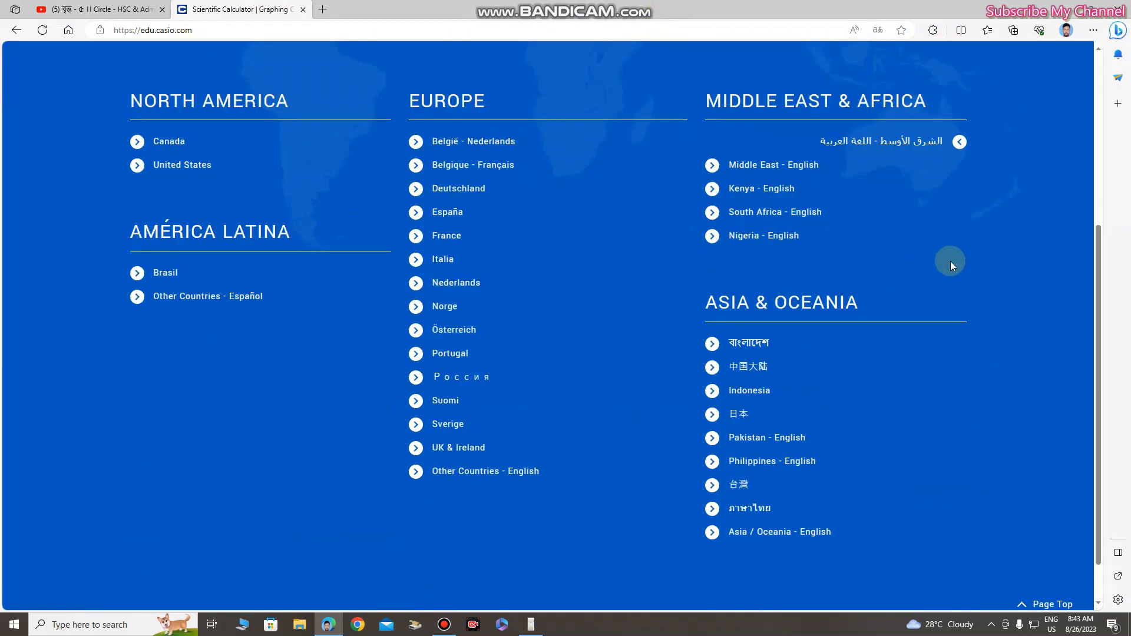
pyautogui.click(744, 348)
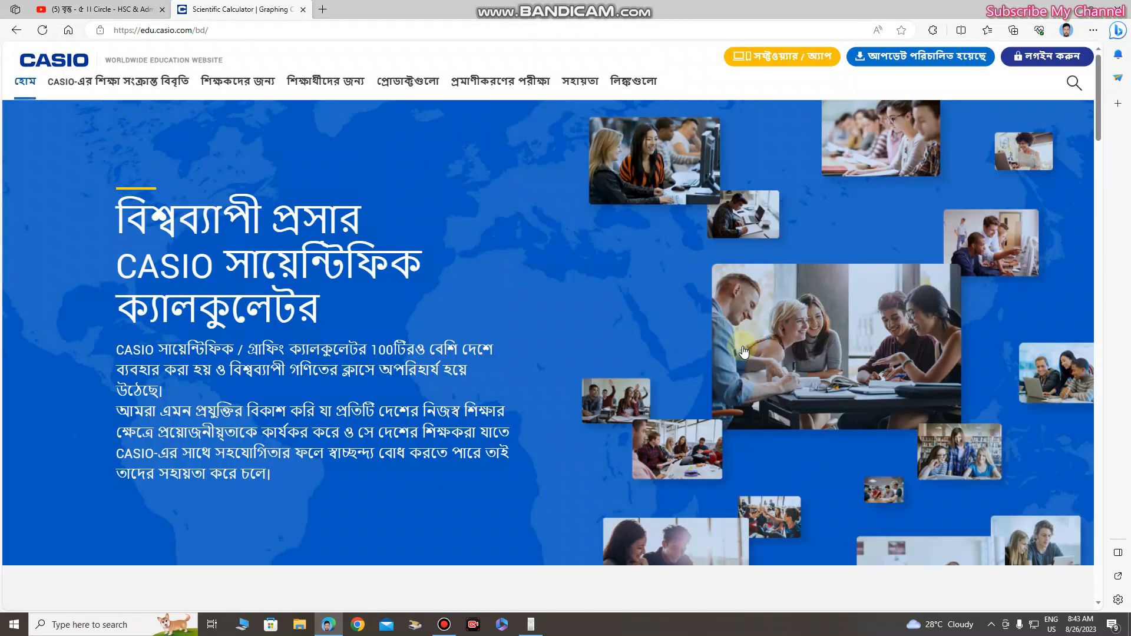
# - Open the software and app page (সফ্টওয়্যার / অ্যাপ) of the Casio education site
pyautogui.scroll(-5, 770, 316)
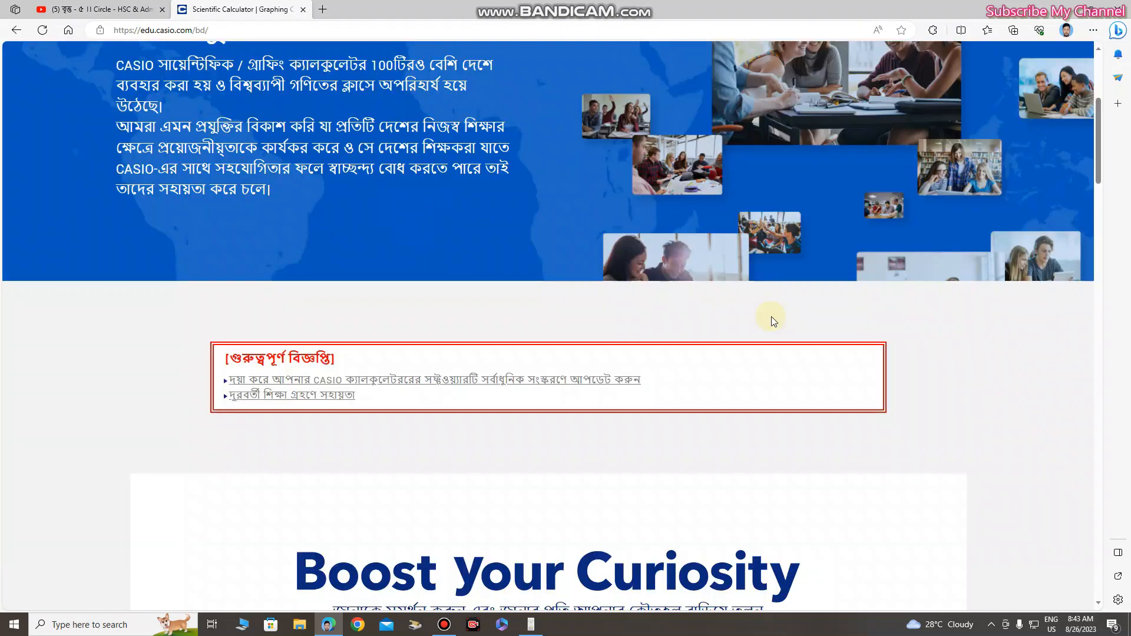
pyautogui.scroll(5, 784, 247)
pyautogui.click(801, 179)
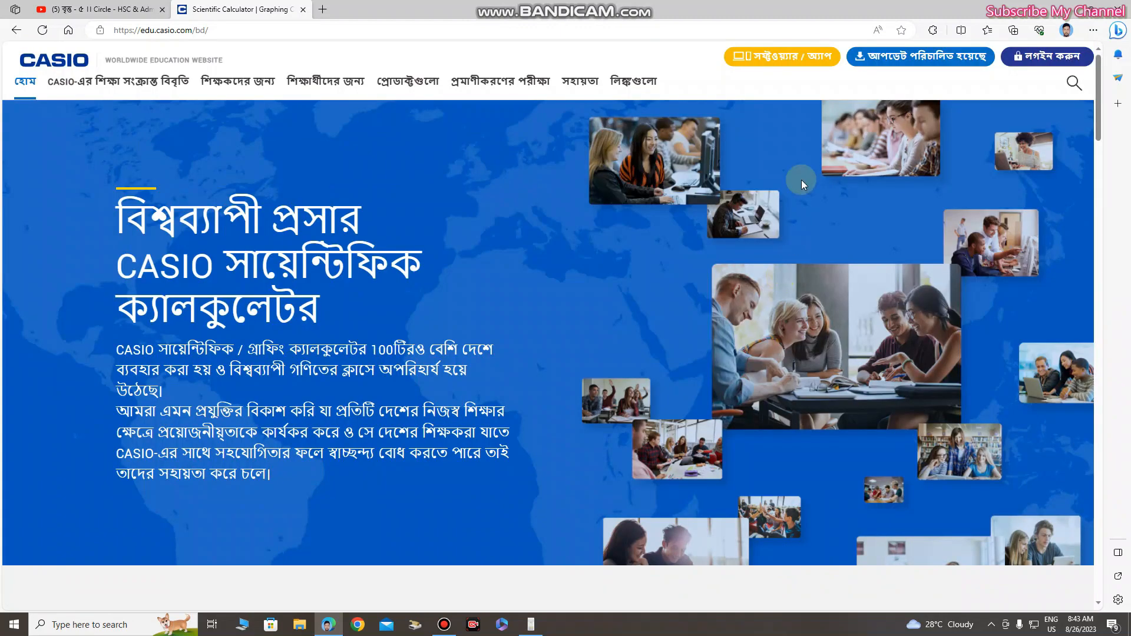
pyautogui.click(812, 69)
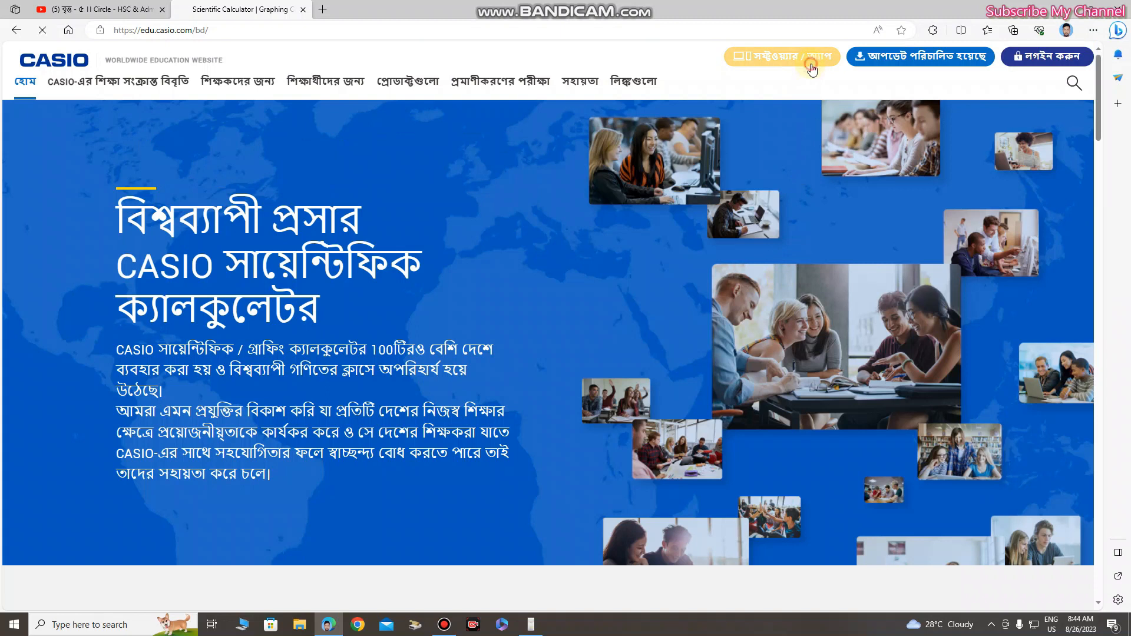
# - Show the Windows downloads under Computer Software
pyautogui.scroll(-5, 753, 202)
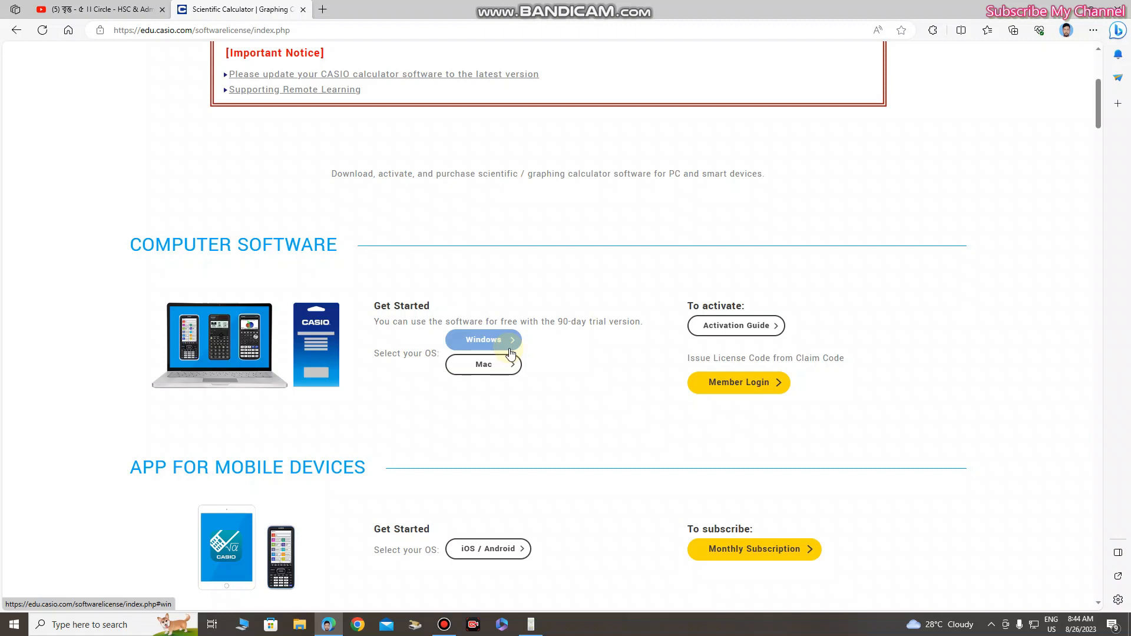
pyautogui.scroll(-5, 510, 354)
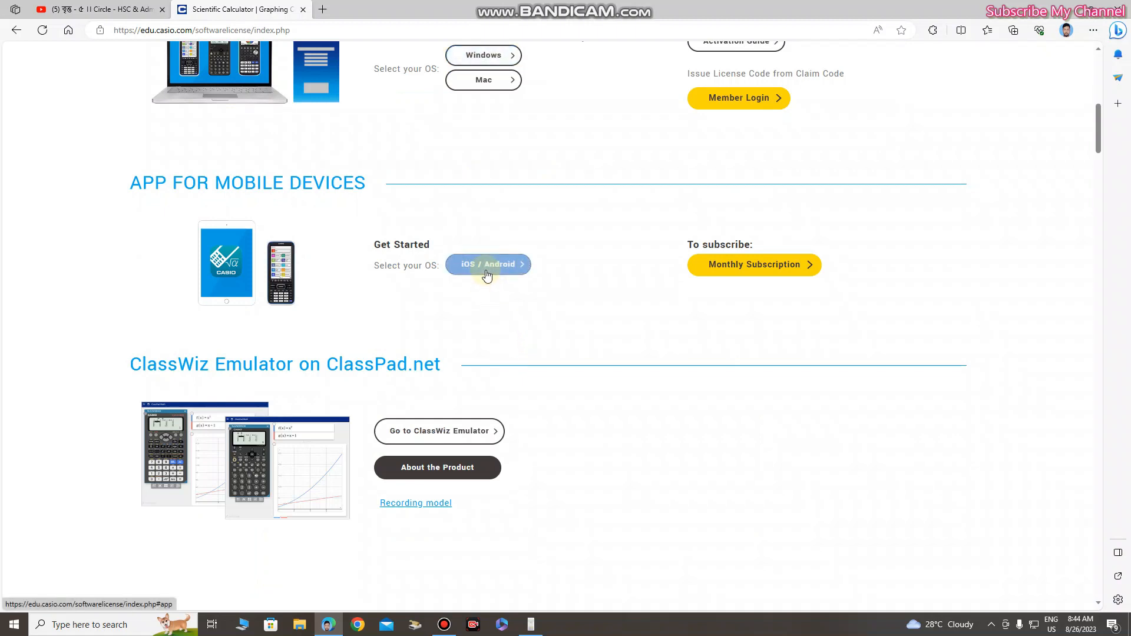
pyautogui.scroll(5, 554, 288)
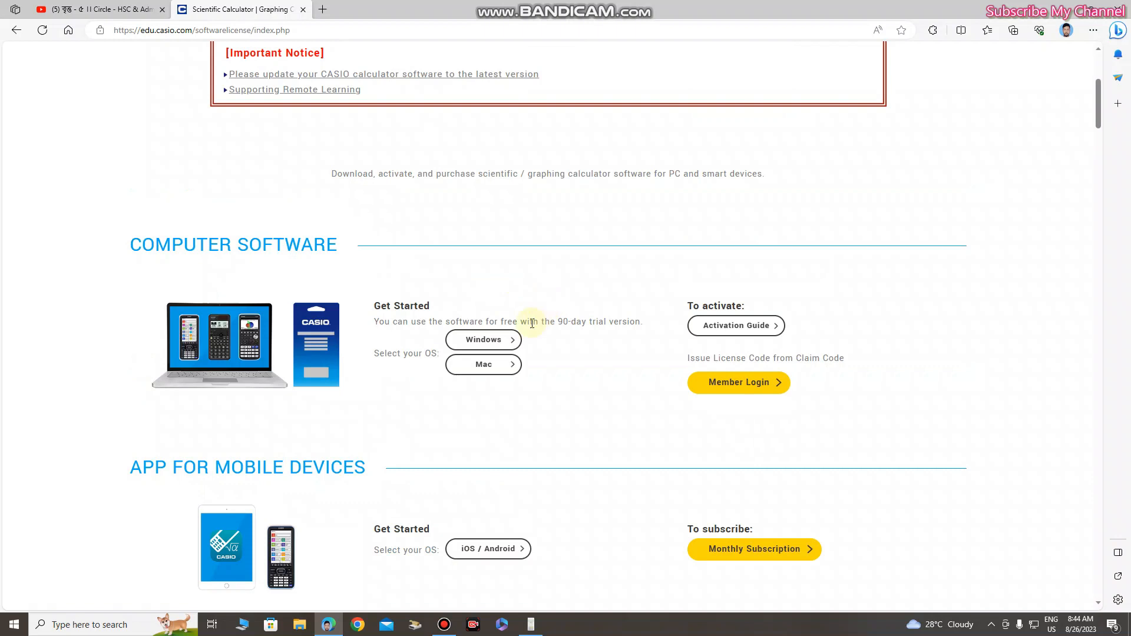
pyautogui.click(501, 348)
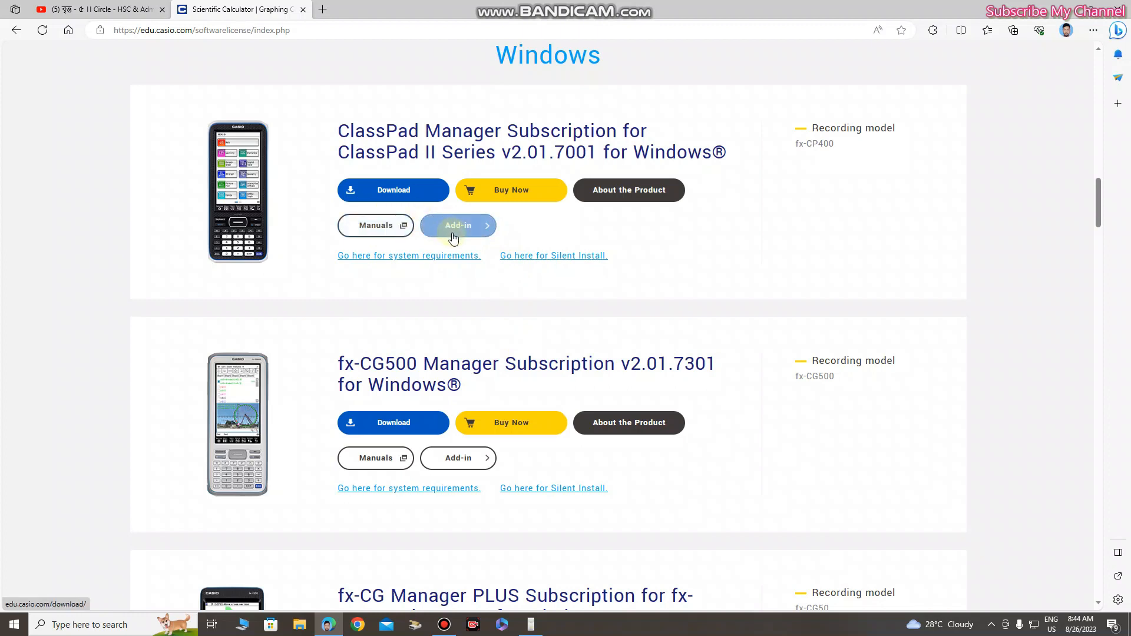
# - Select the fx-991ES PLUS C 2nd edition Emulator as the model for fx-ES PLUS Emulator Subscription v5.00.0020 for Windows
pyautogui.scroll(-20, 453, 236)
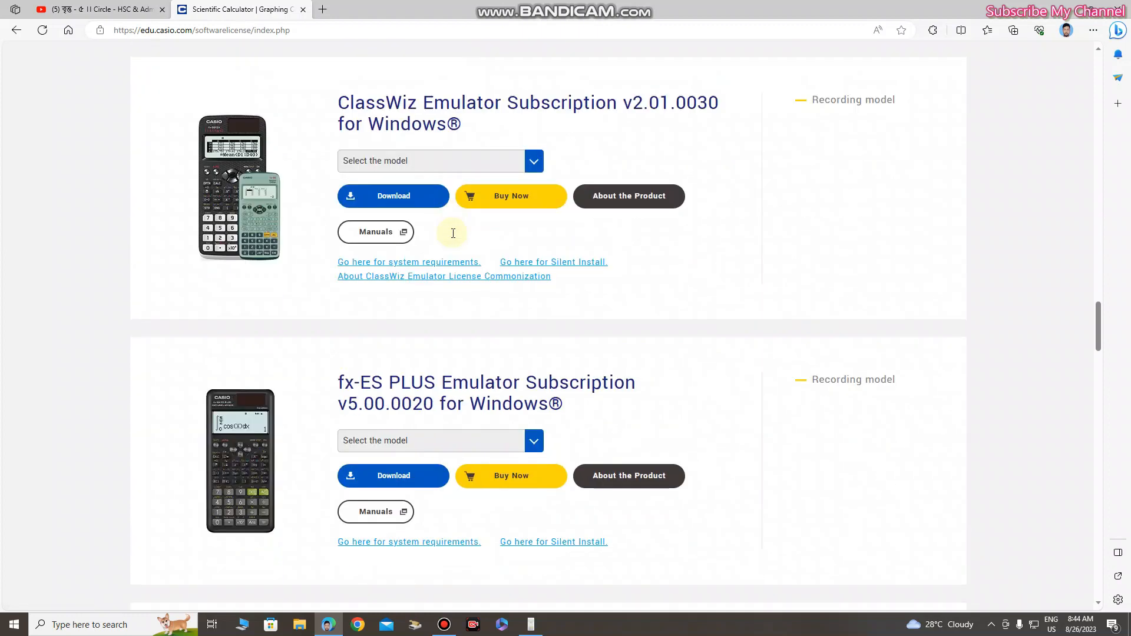
pyautogui.scroll(-5, 453, 234)
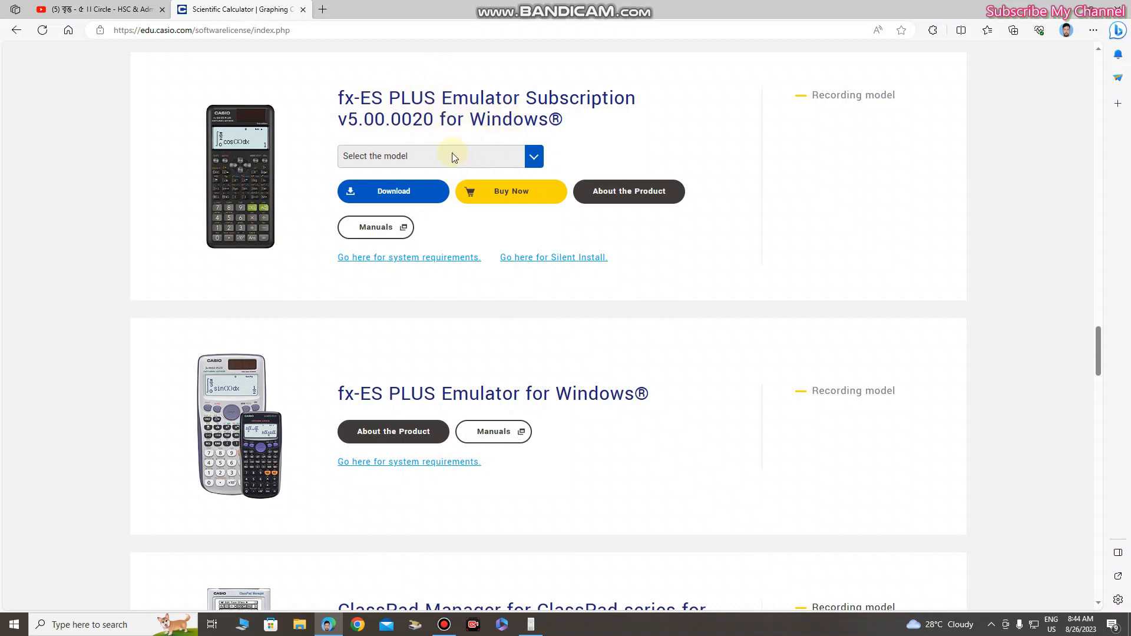
pyautogui.click(403, 163)
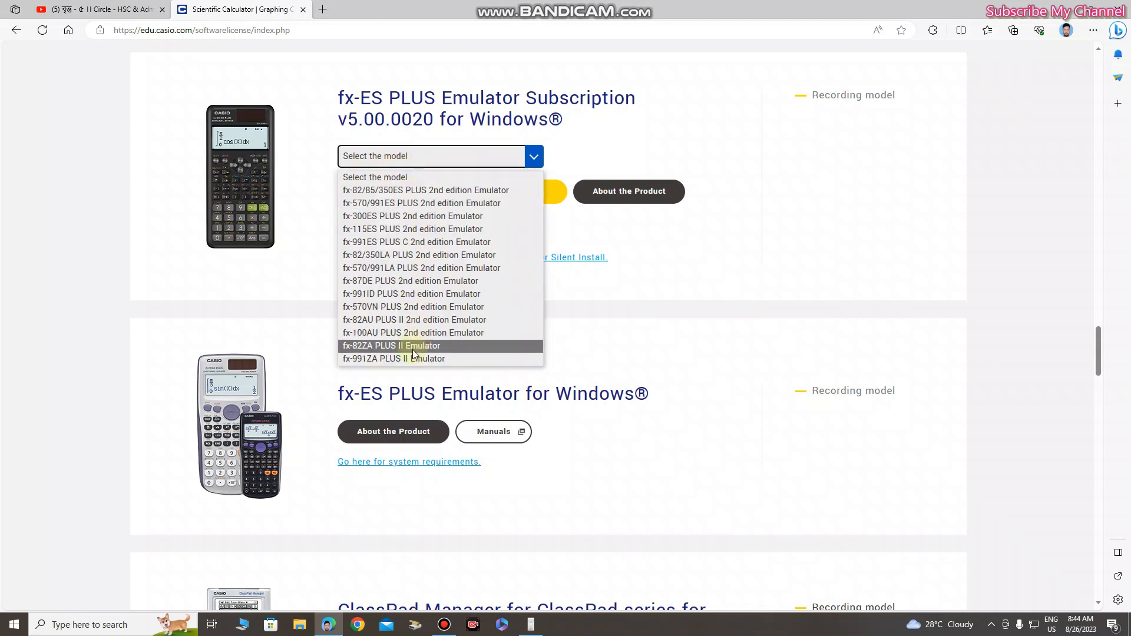
pyautogui.click(395, 243)
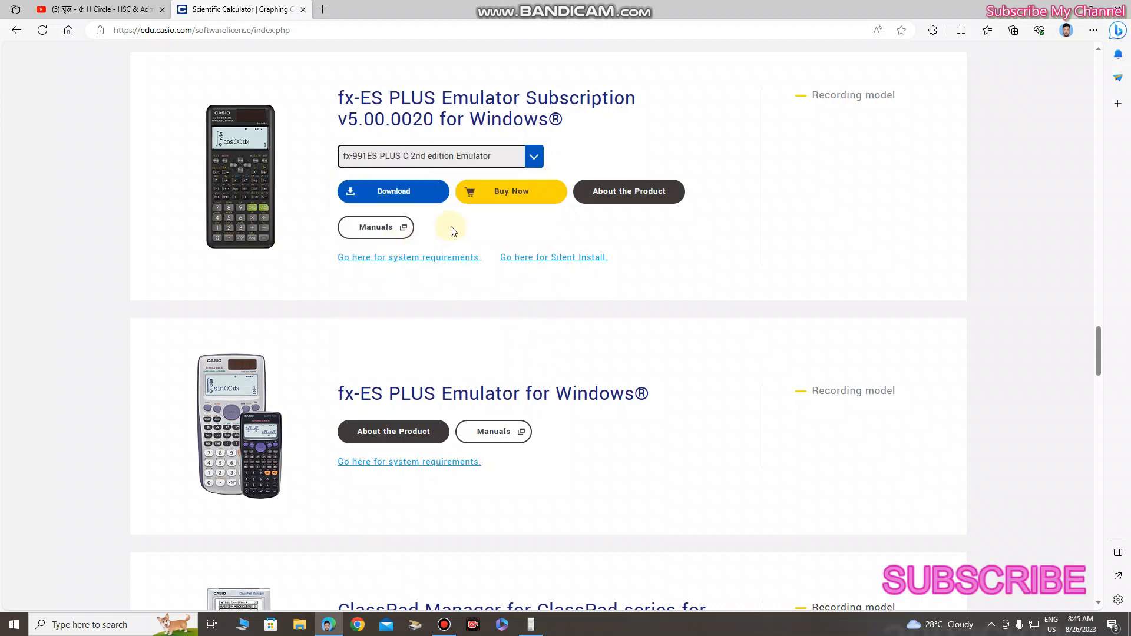
# - Open the emulator's download form and set the occupation to Student/Pupil, University/college, and the country to Bangladesh
pyautogui.click(378, 189)
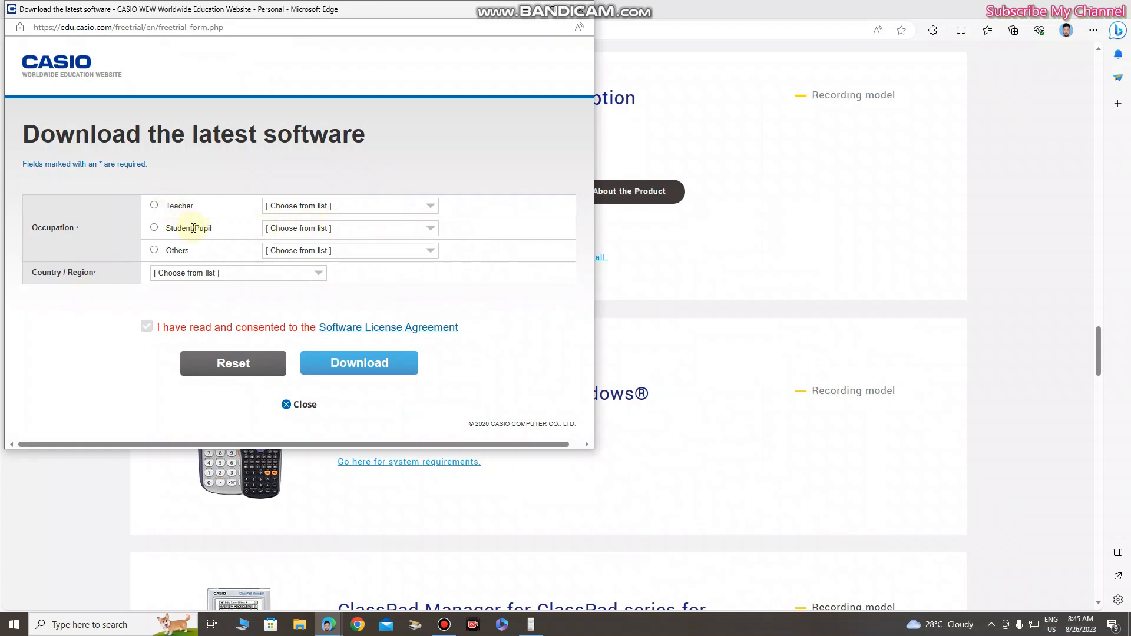
pyautogui.click(154, 230)
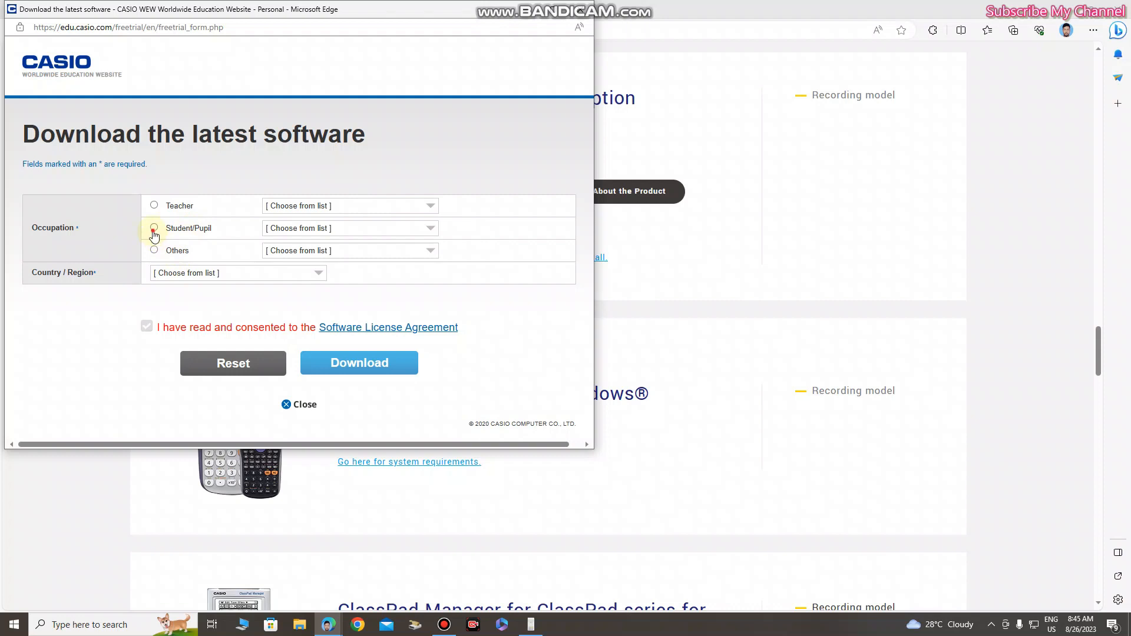
pyautogui.click(291, 233)
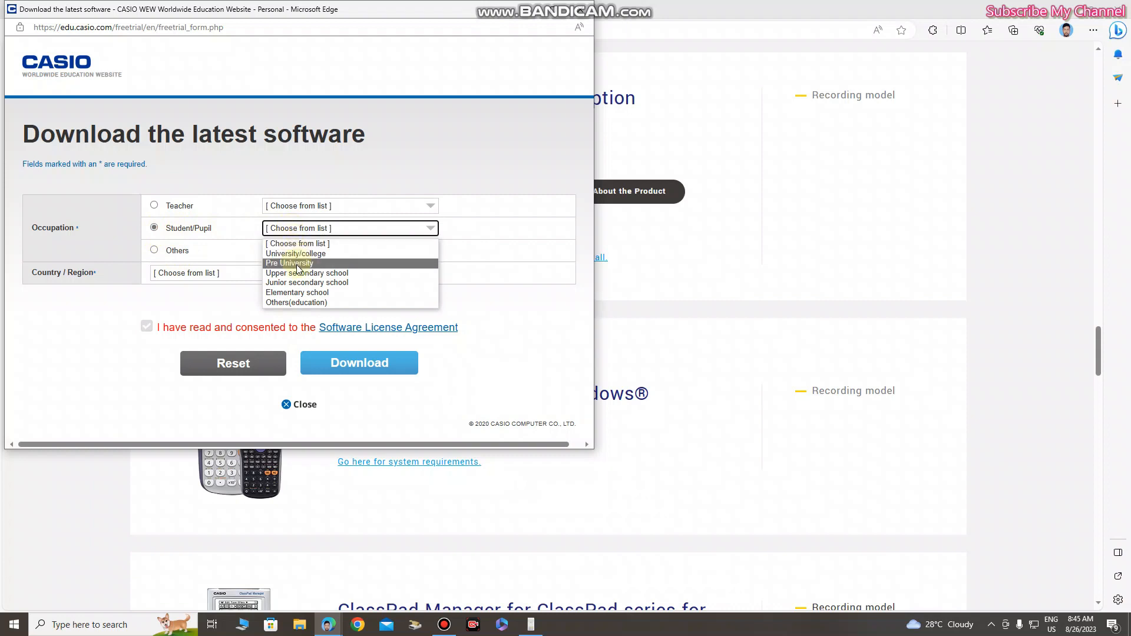
pyautogui.click(309, 255)
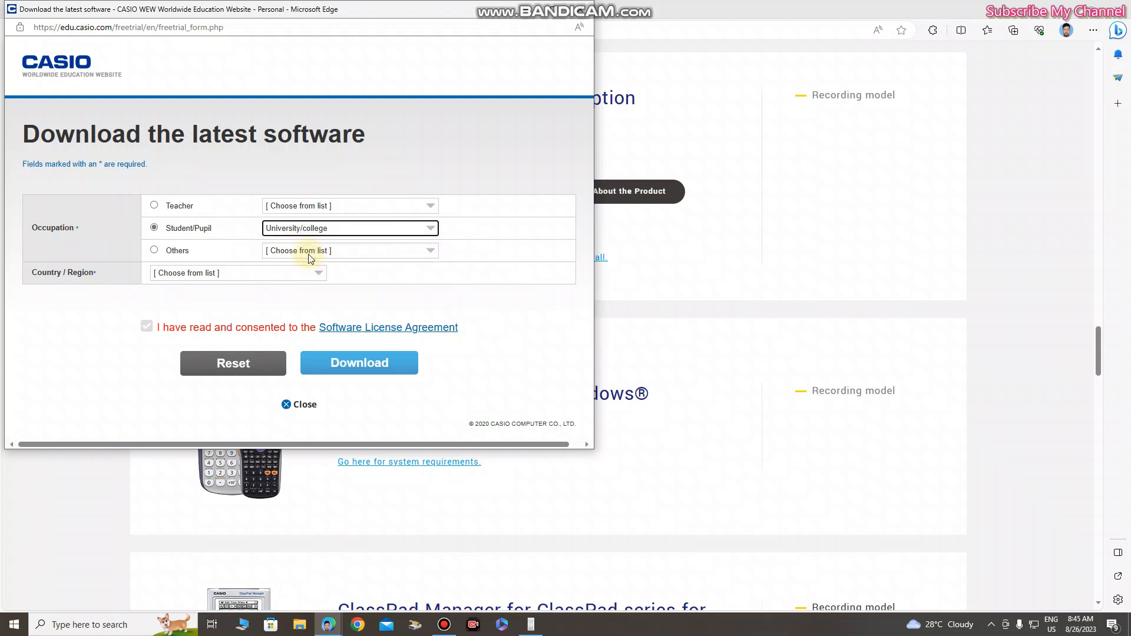
pyautogui.click(197, 275)
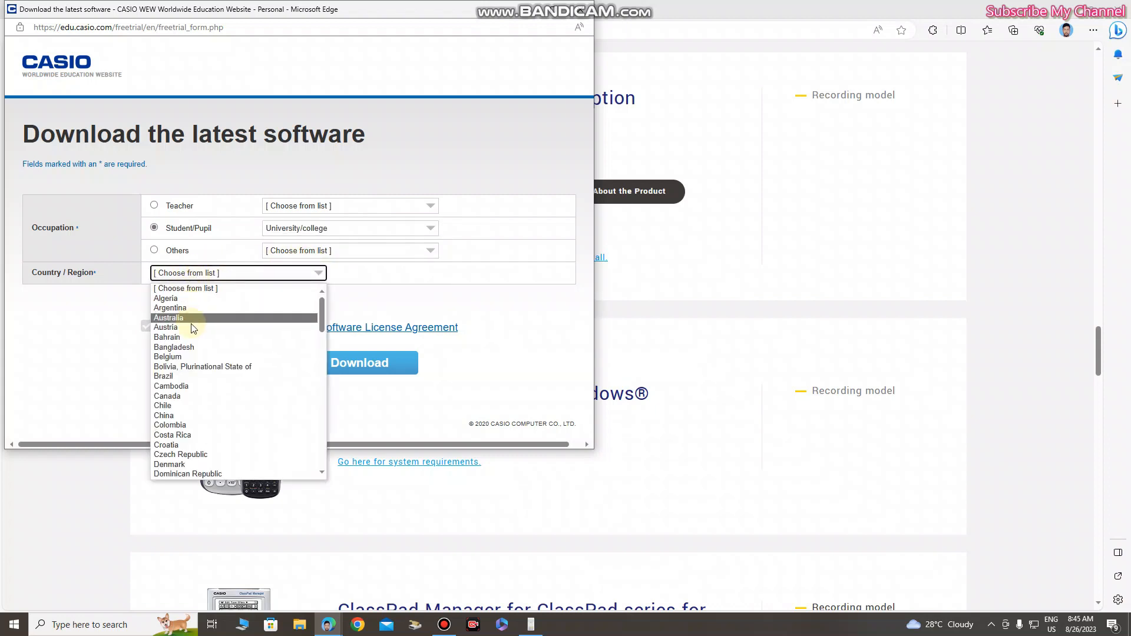
pyautogui.click(188, 347)
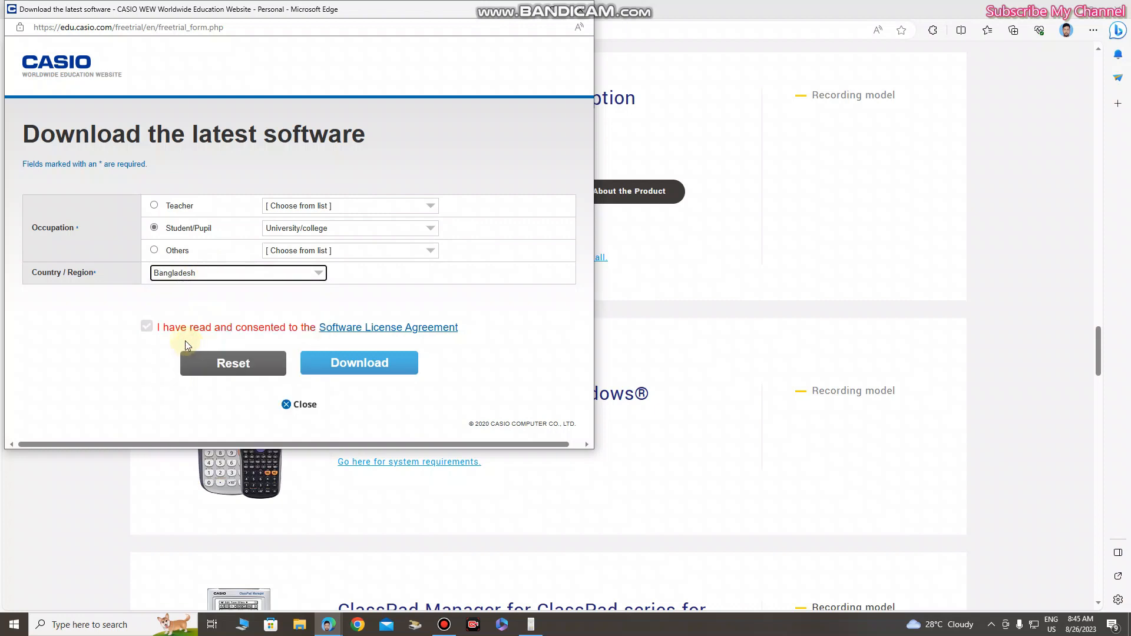
# - Consent to the Software License Agreement, download the emulator archive and close the download window
pyautogui.click(145, 327)
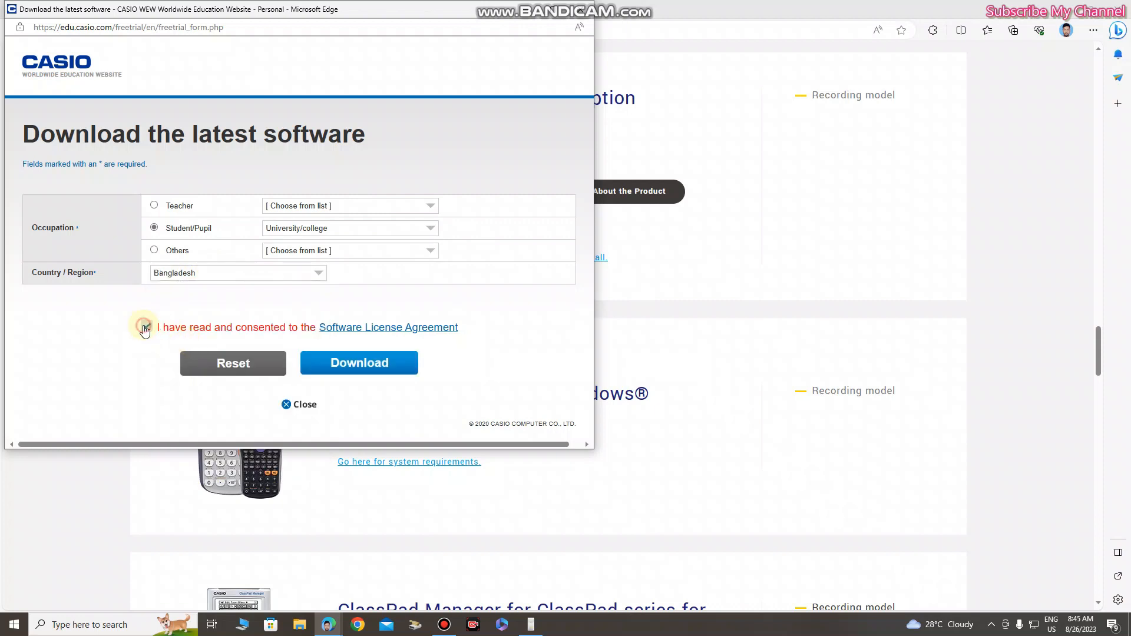
pyautogui.click(319, 369)
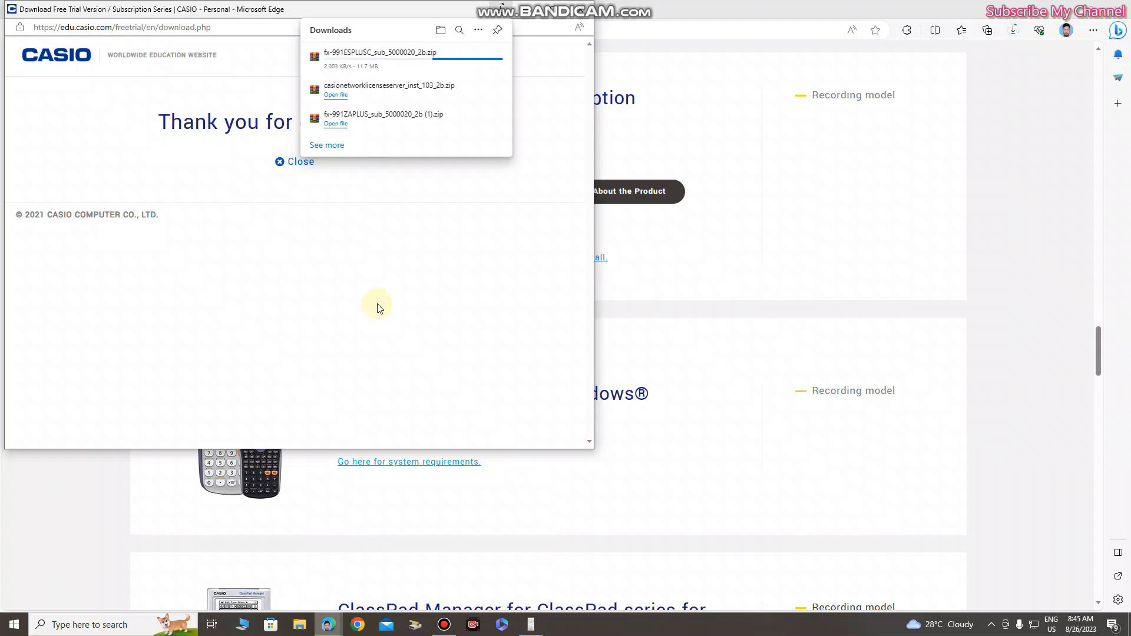
pyautogui.click(581, 10)
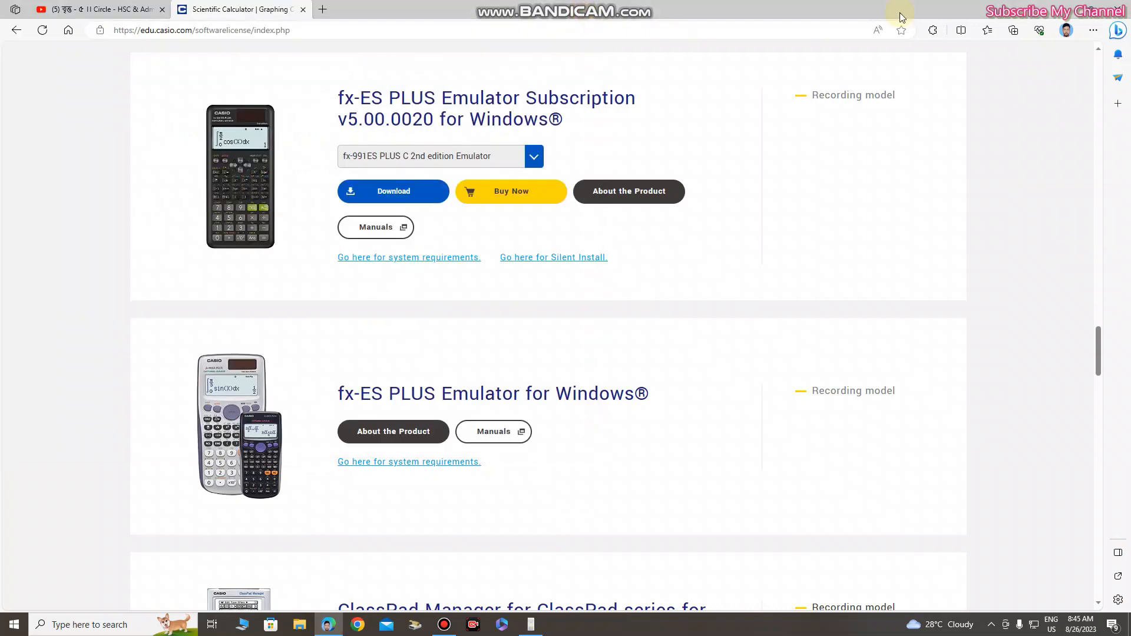
# - Minimise the browser and cut fx-991ESPLUSC_sub_5000020_2b.zip from the Downloads folder in File Explorer
pyautogui.click(1063, 8)
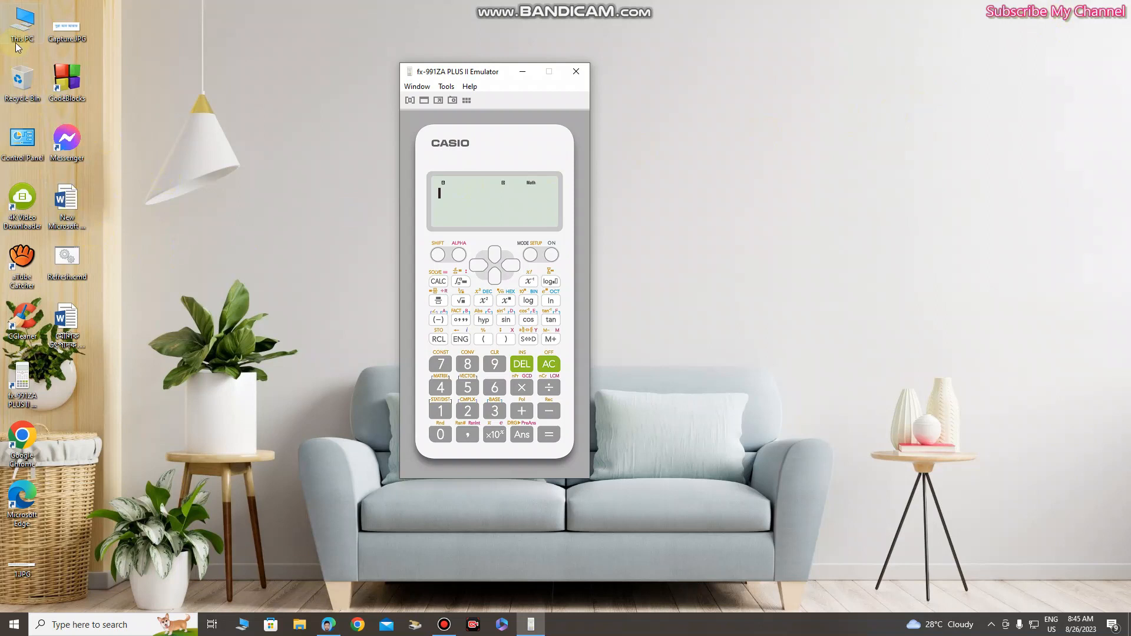
pyautogui.click(25, 24)
pyautogui.doubleClick(25, 23)
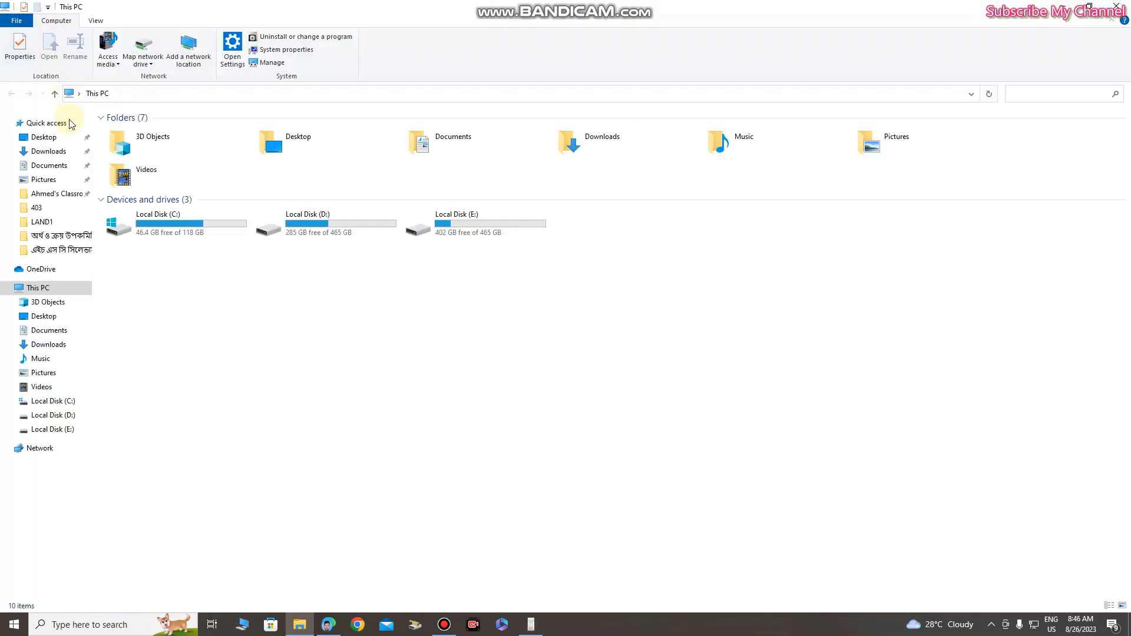
pyautogui.click(48, 151)
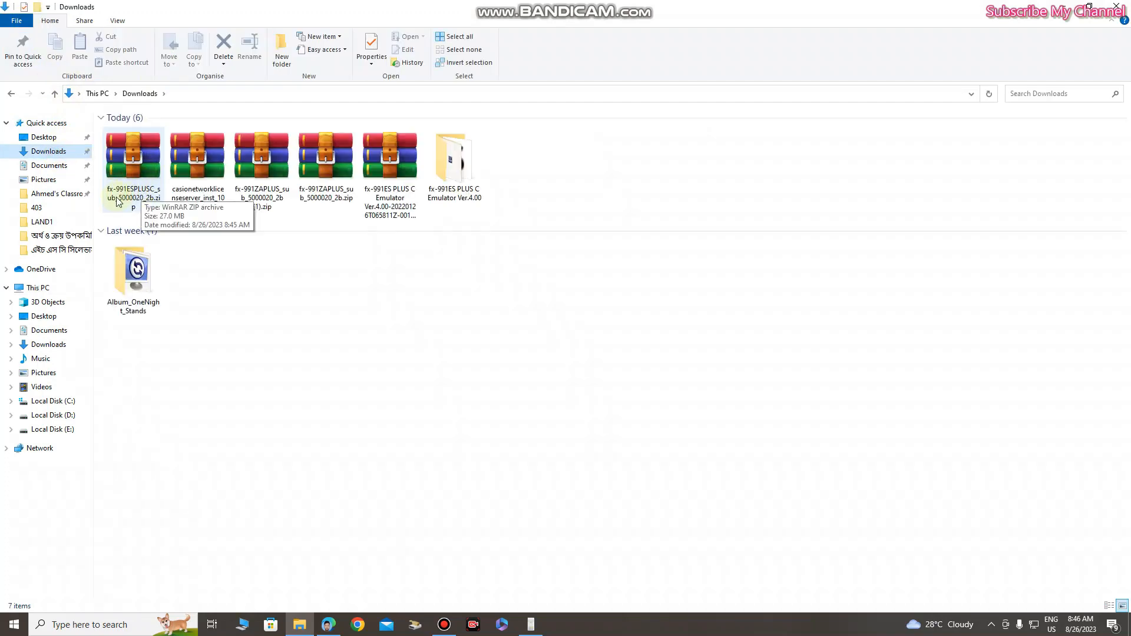
pyautogui.rightClick(131, 167)
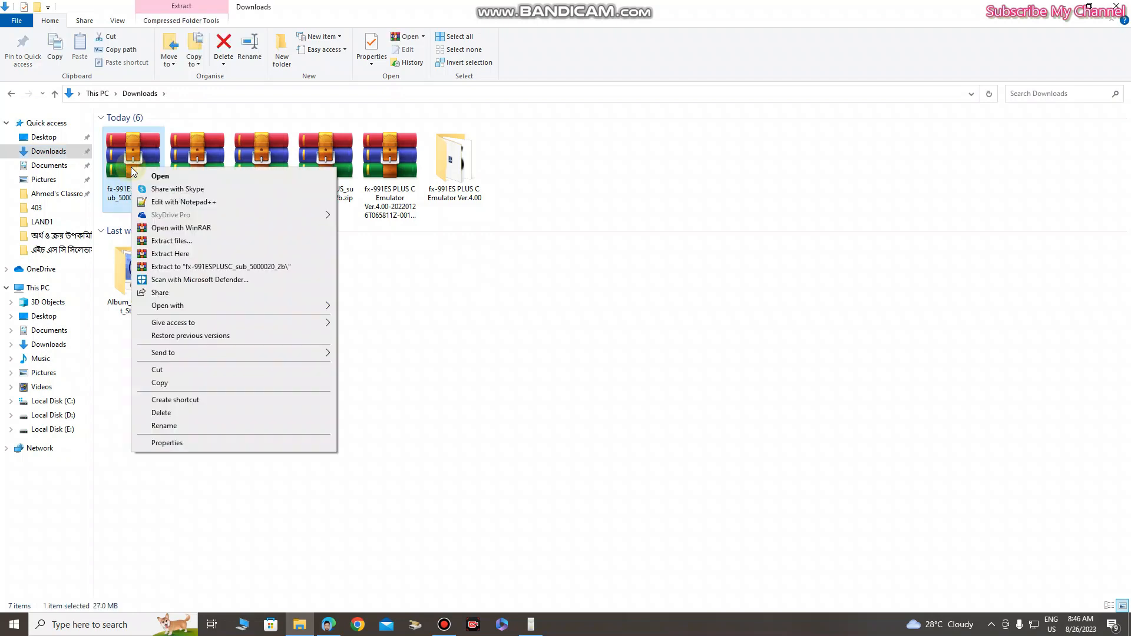
pyautogui.click(164, 372)
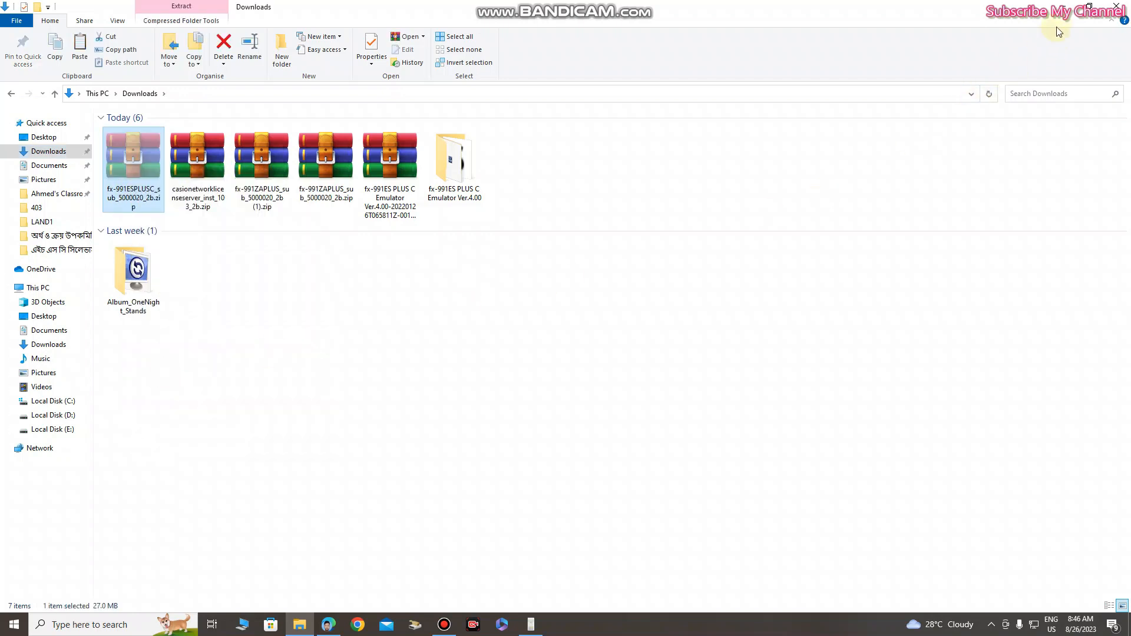
# - Close the fx-991ZA PLUS II Emulator and paste the cut zip archive onto the desktop
pyautogui.click(1063, 6)
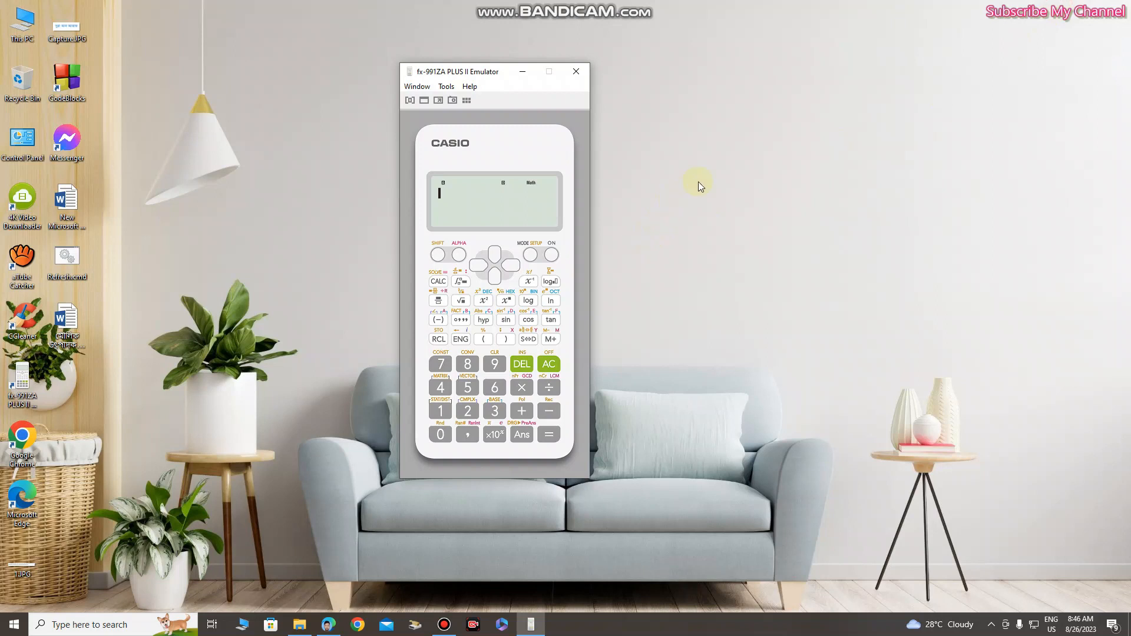
pyautogui.click(576, 71)
pyautogui.rightClick(600, 103)
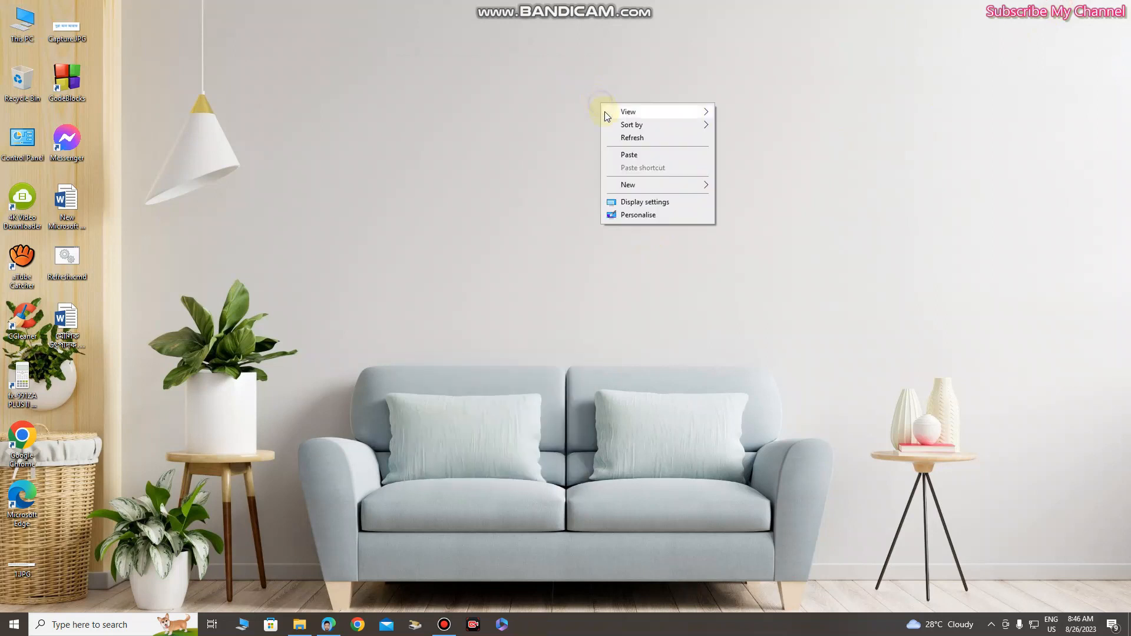
pyautogui.click(628, 155)
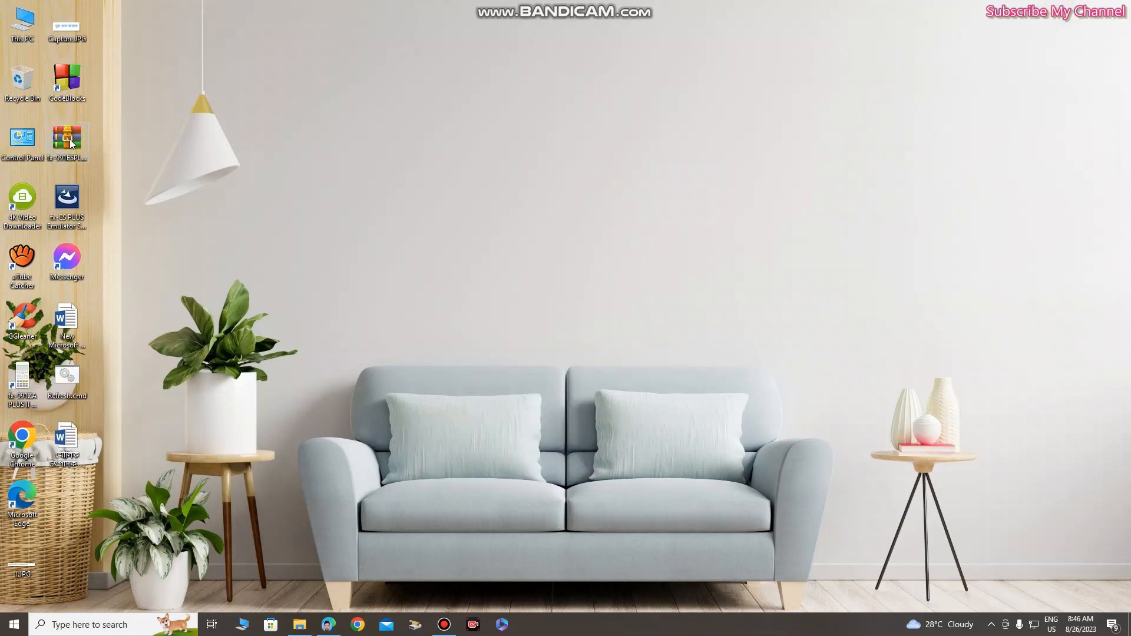
# - Extract the fx-991ESPLUSC_sub_5000020_2b archive into a desktop folder of the same name with WinRAR and open that folder
pyautogui.rightClick(70, 143)
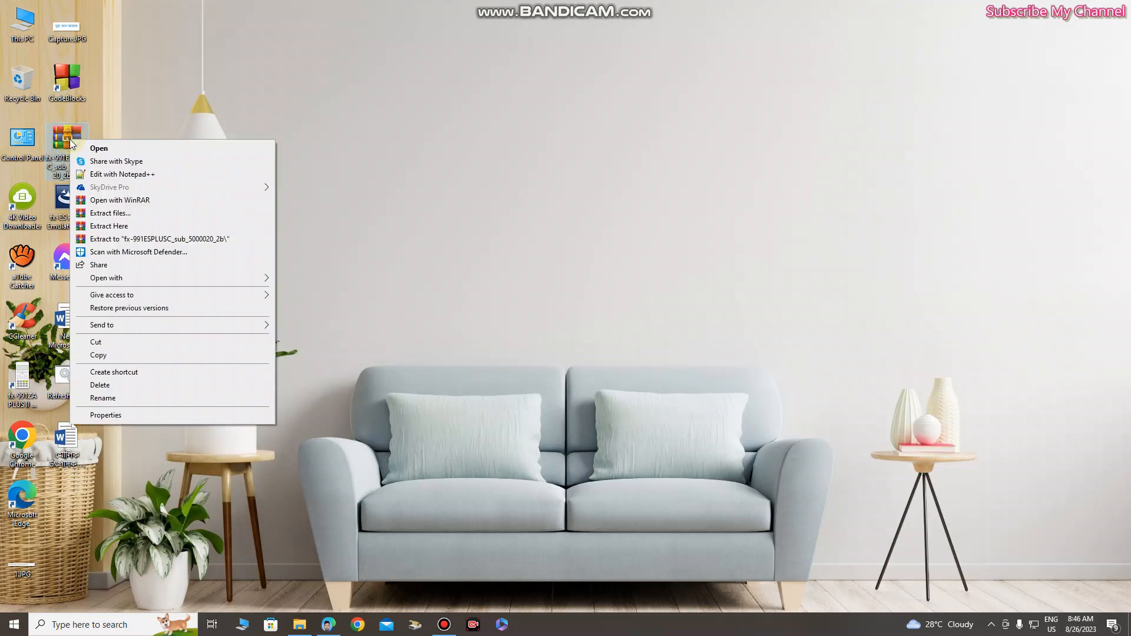
pyautogui.click(121, 215)
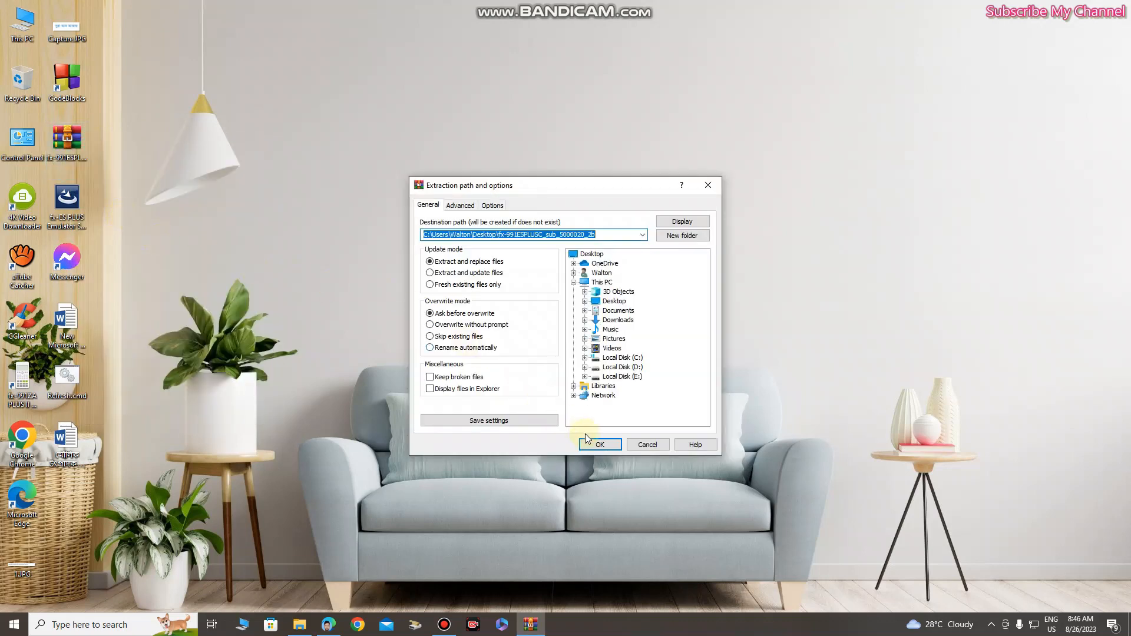
pyautogui.click(593, 445)
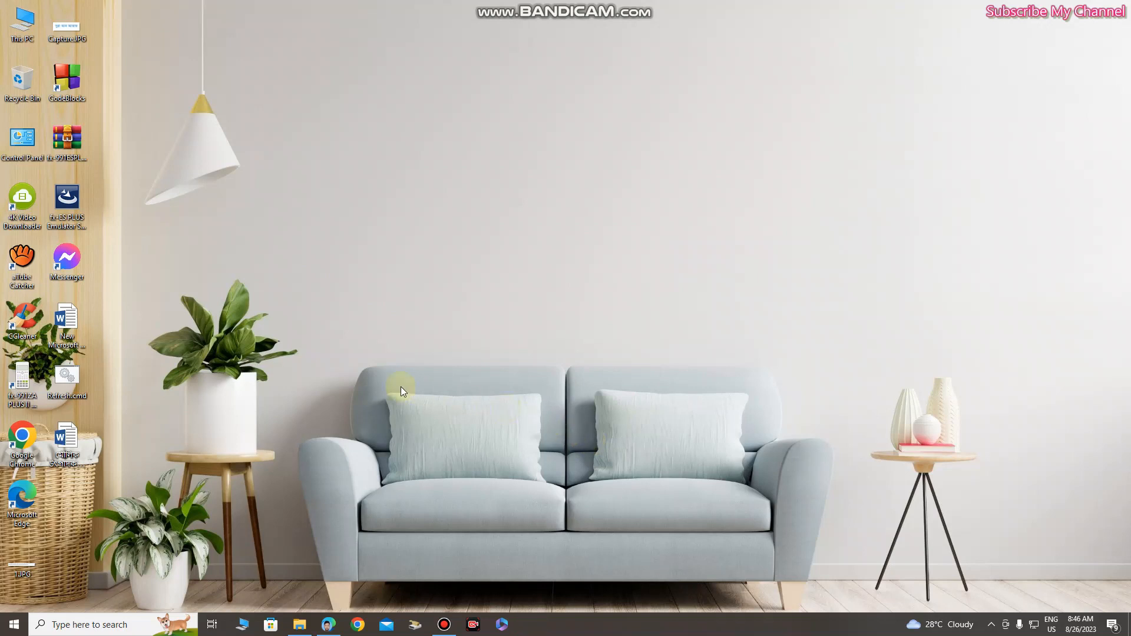
pyautogui.click(72, 502)
pyautogui.doubleClick(72, 502)
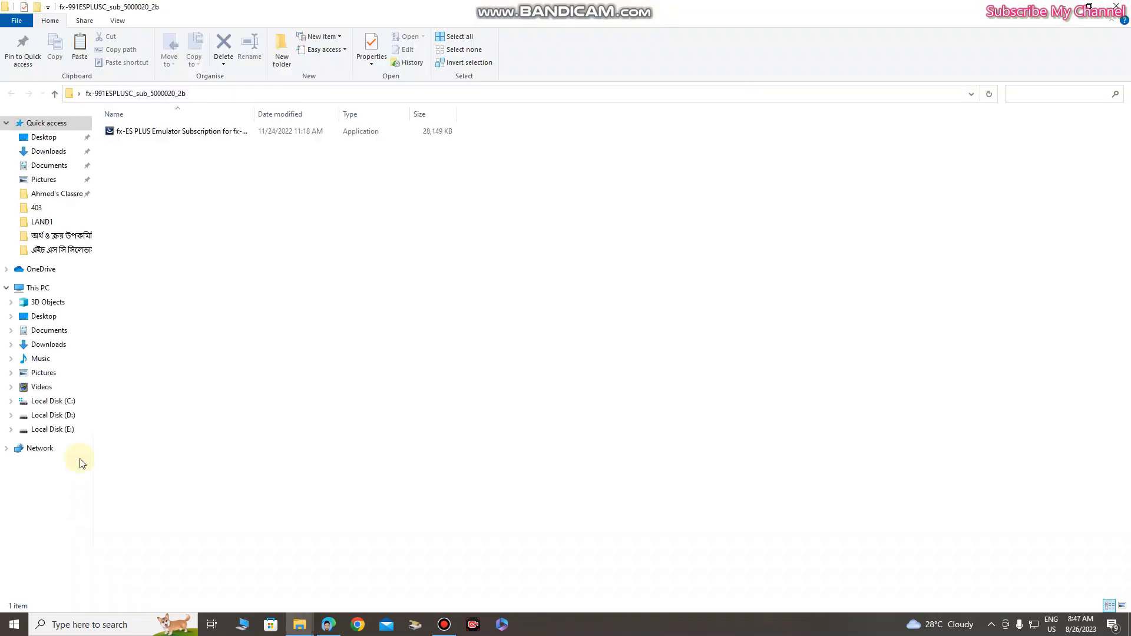
# - Launch the fx-ES PLUS Emulator Subscription installer from the extracted folder and accept the terms in the license agreement
pyautogui.doubleClick(126, 132)
pyautogui.click(602, 337)
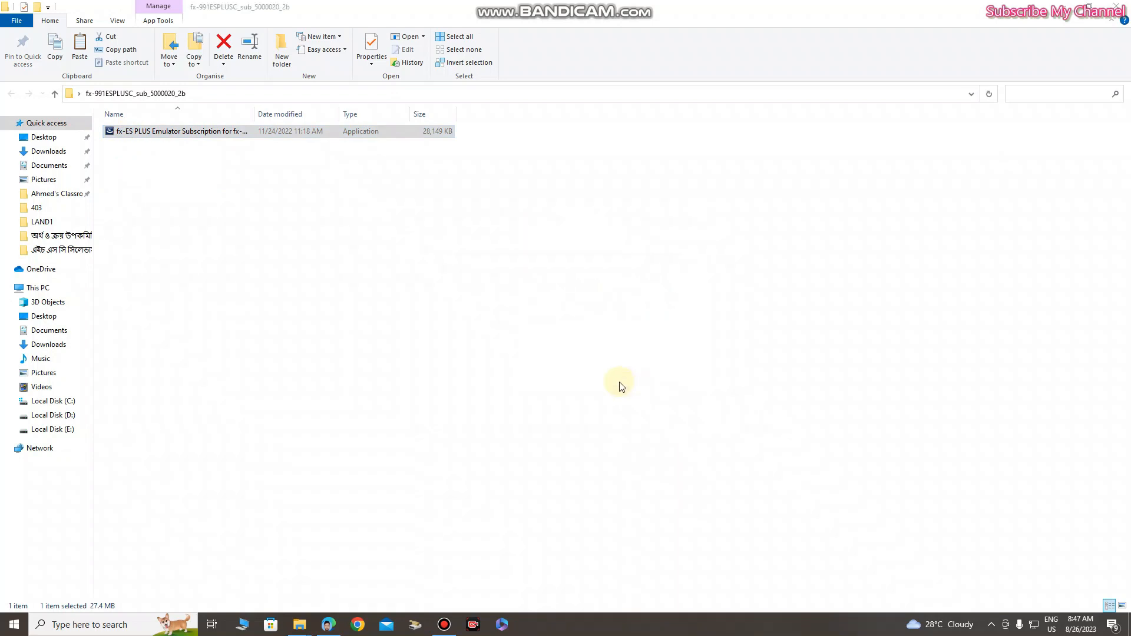
pyautogui.click(617, 406)
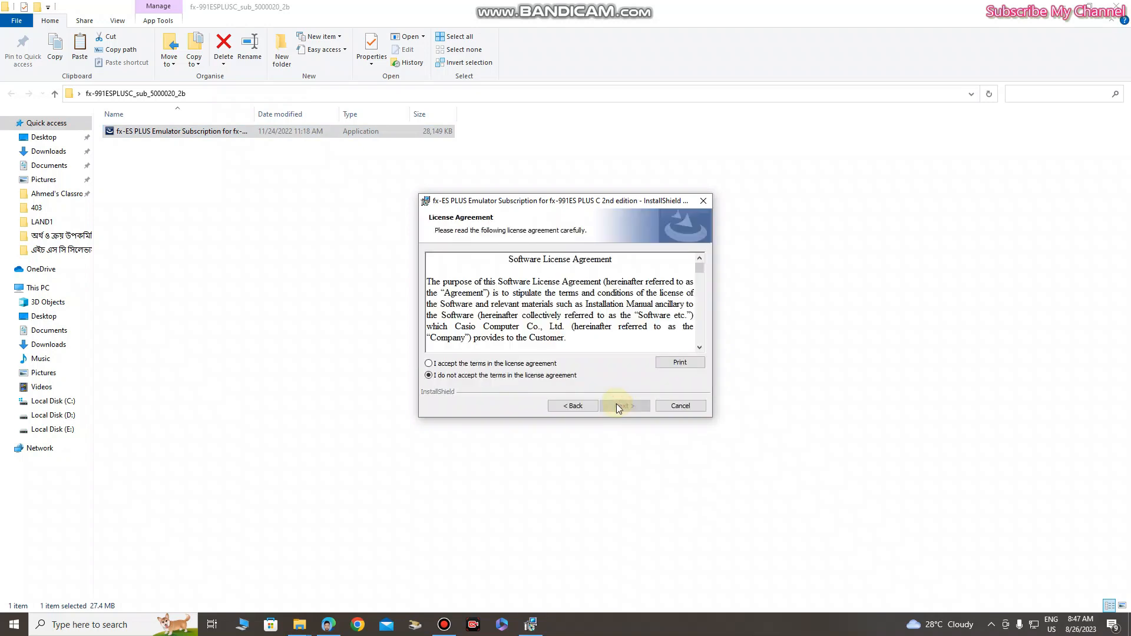
pyautogui.click(448, 365)
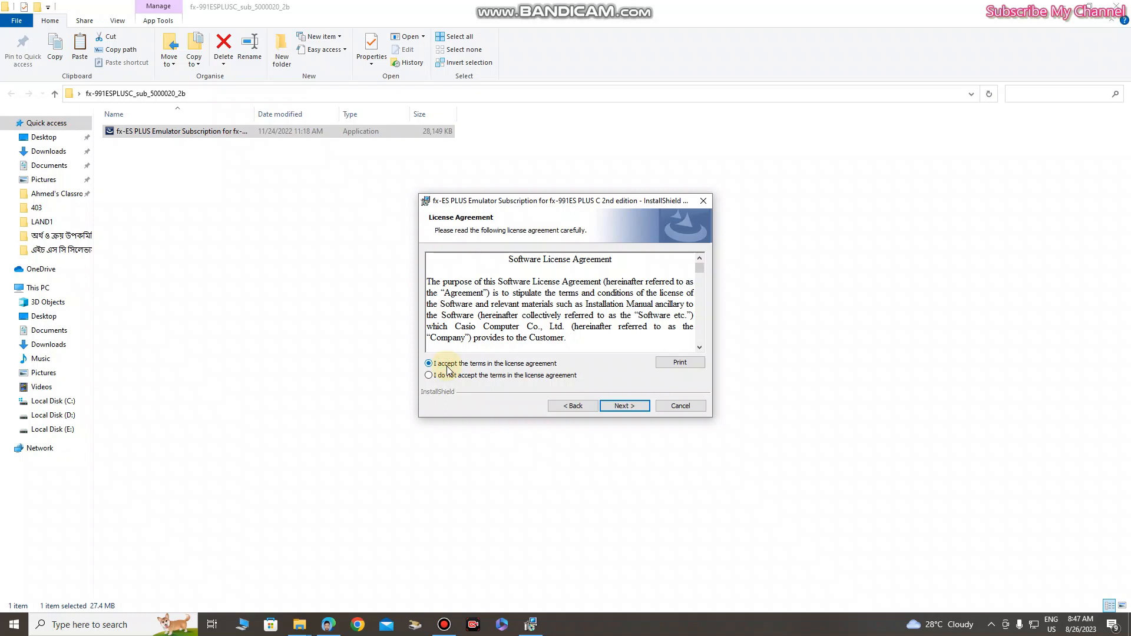
# - Install the fx-991ES PLUS C 2nd edition emulator, finish the InstallShield wizard and close the folder window
pyautogui.click(619, 406)
pyautogui.click(617, 406)
pyautogui.click(617, 406)
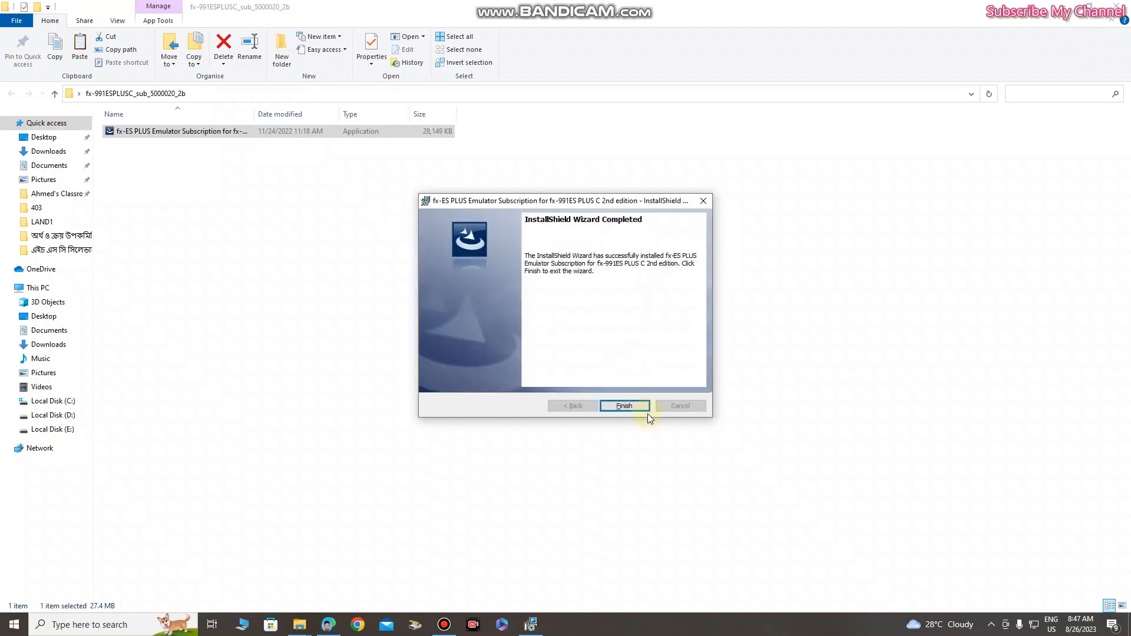
pyautogui.click(625, 407)
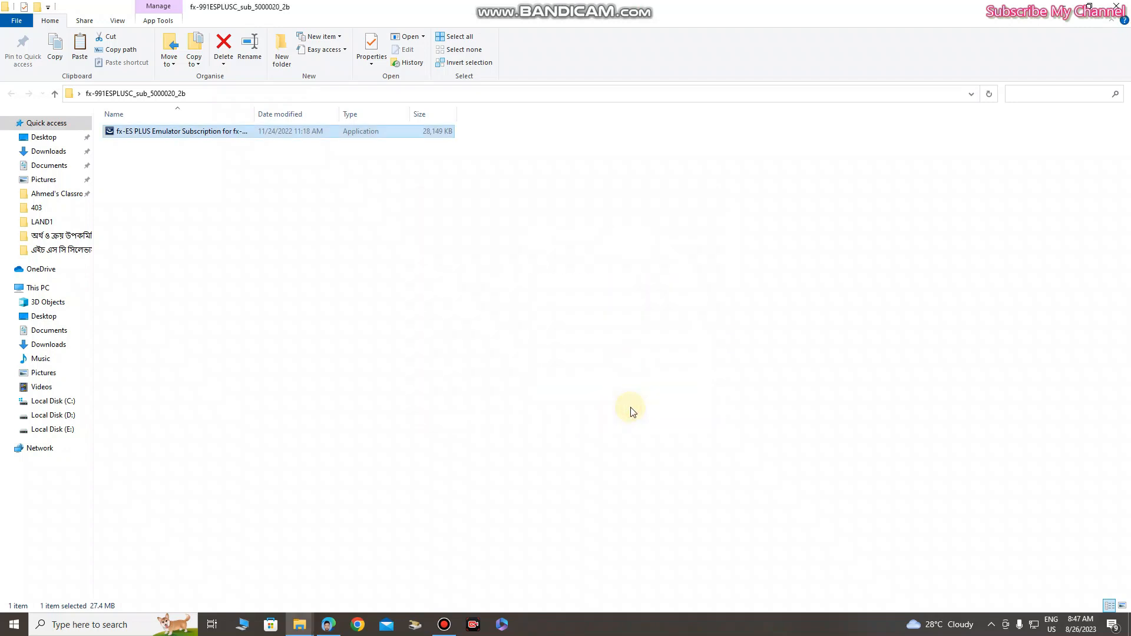
pyautogui.click(1069, 10)
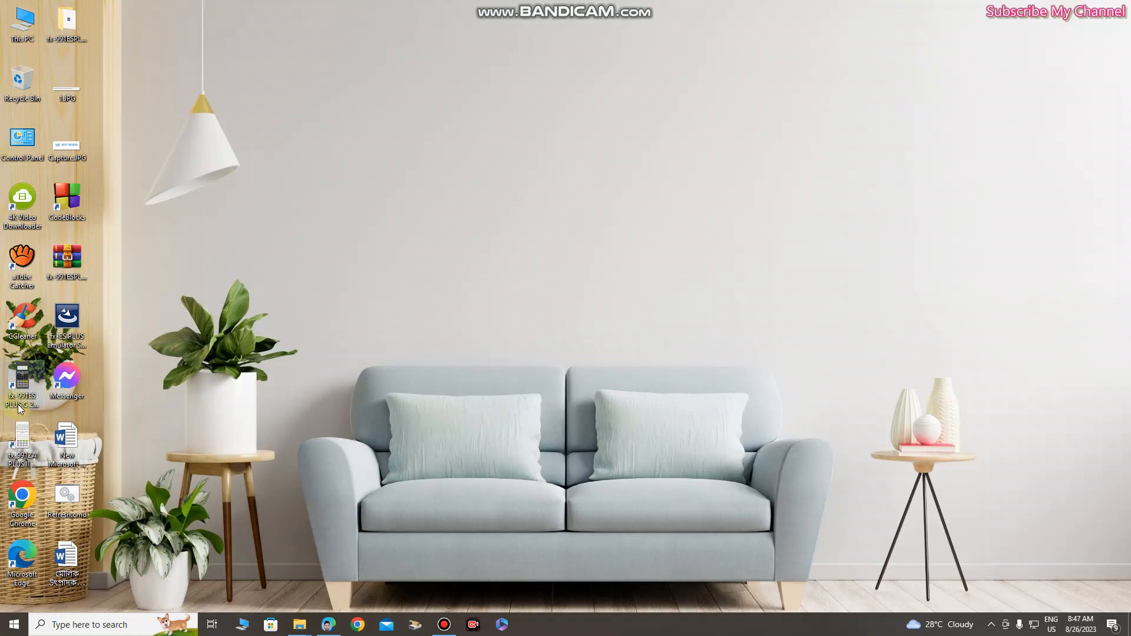
# - Start the fx-991ES PLUS C emulator from the desktop, continuing with the current version without activation, and move its window toward the screen's centre
pyautogui.doubleClick(20, 382)
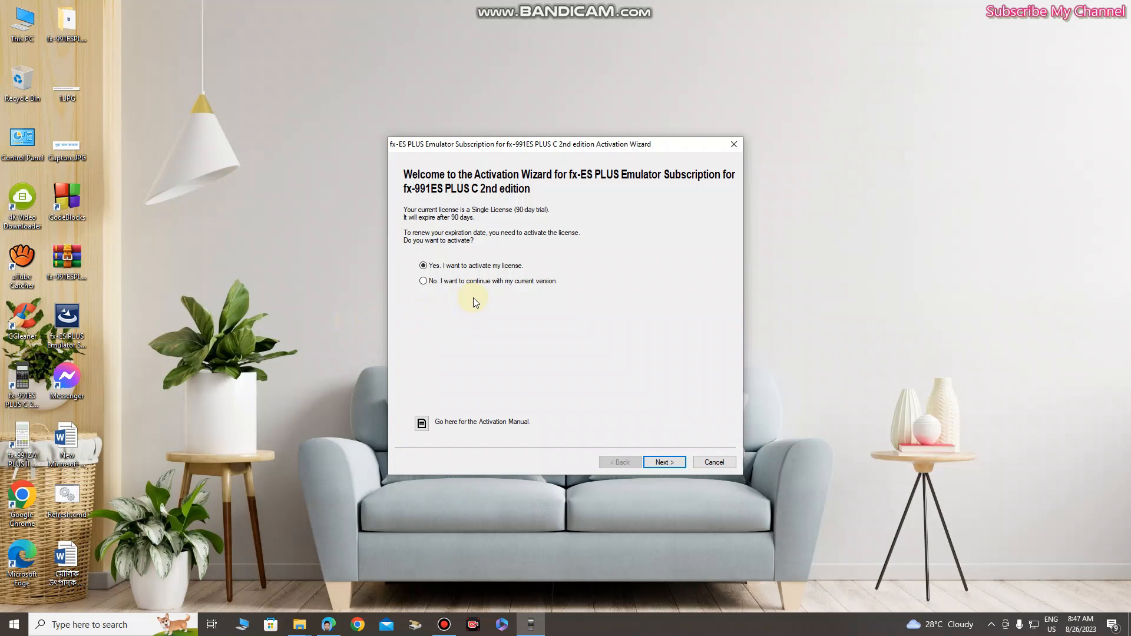
pyautogui.click(423, 282)
pyautogui.click(660, 462)
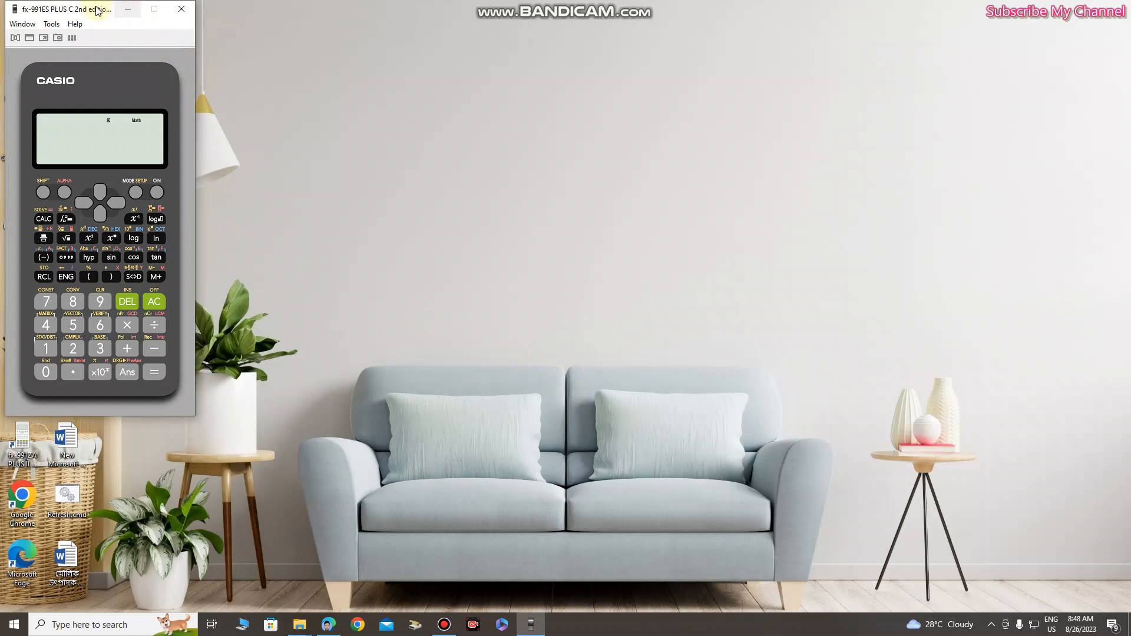
pyautogui.moveTo(97, 11); pyautogui.dragTo(466, 67)
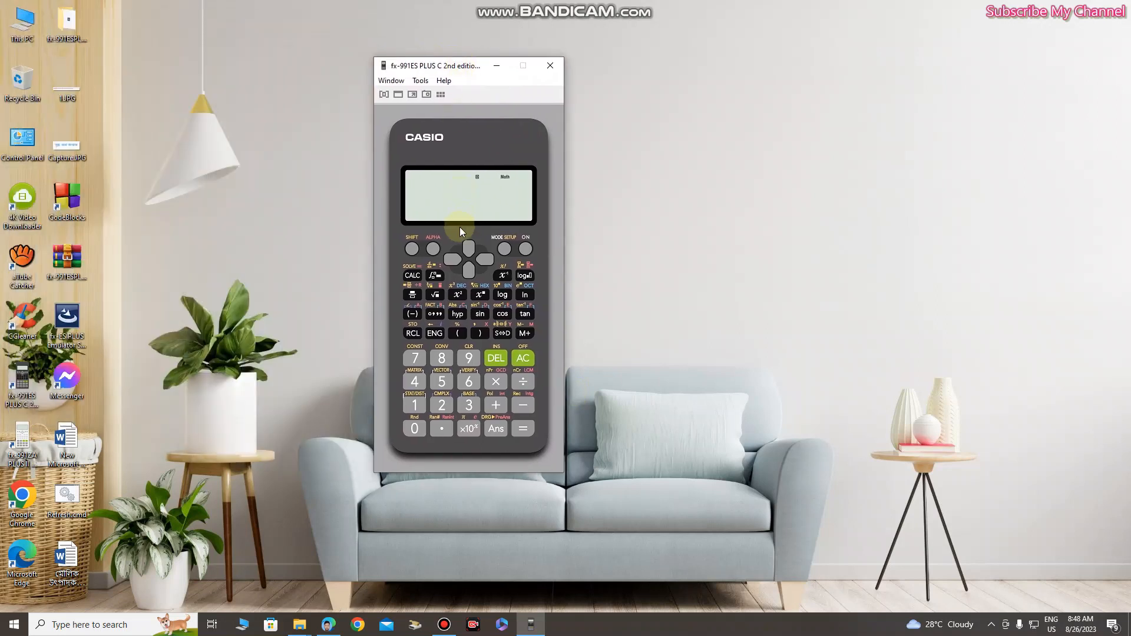
# - Calculate 9+3 on the emulated calculator
pyautogui.click(466, 364)
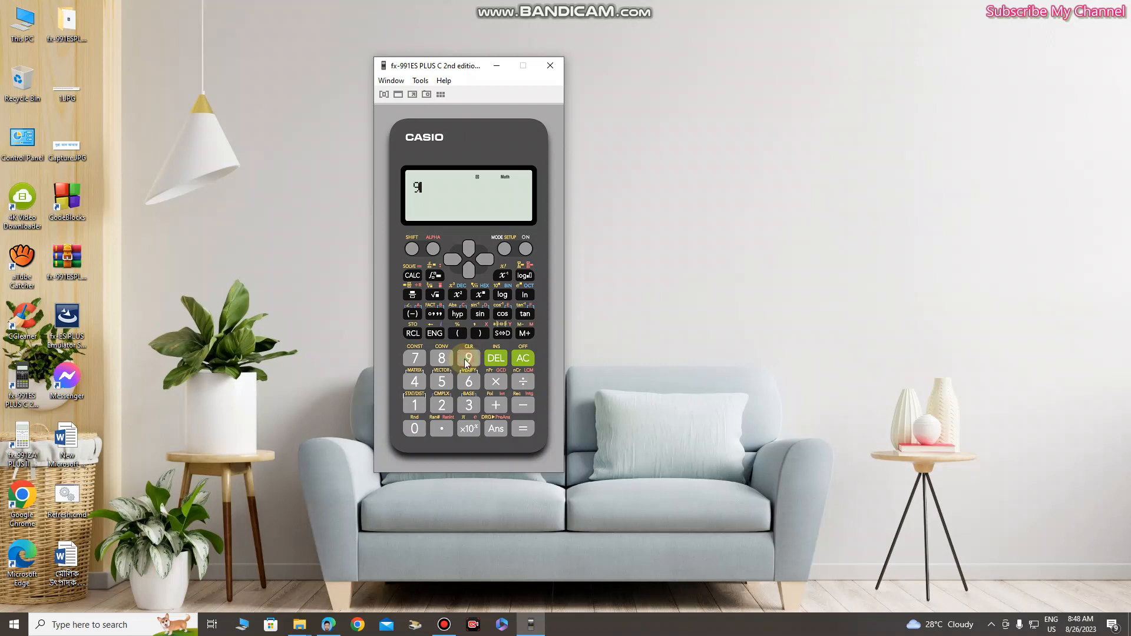
pyautogui.click(497, 405)
pyautogui.click(471, 411)
pyautogui.click(524, 431)
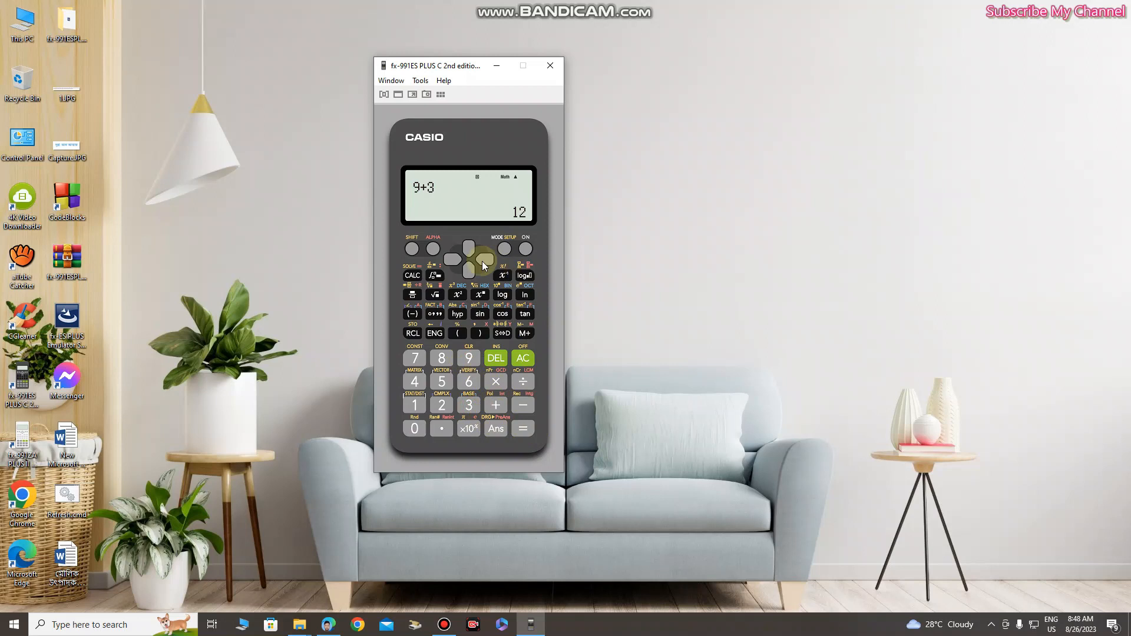